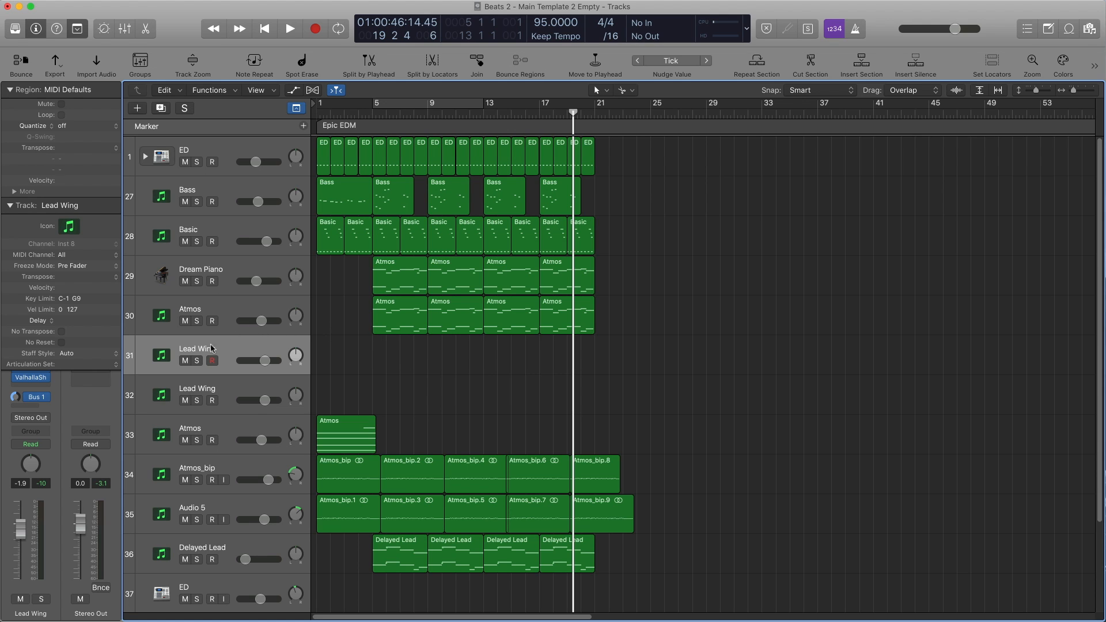
Inspect part 1's Wing Tak Lead patch in the Lead Wing track's Omnisphere instrument, and close the plug-in window.
left_click(9, 207)
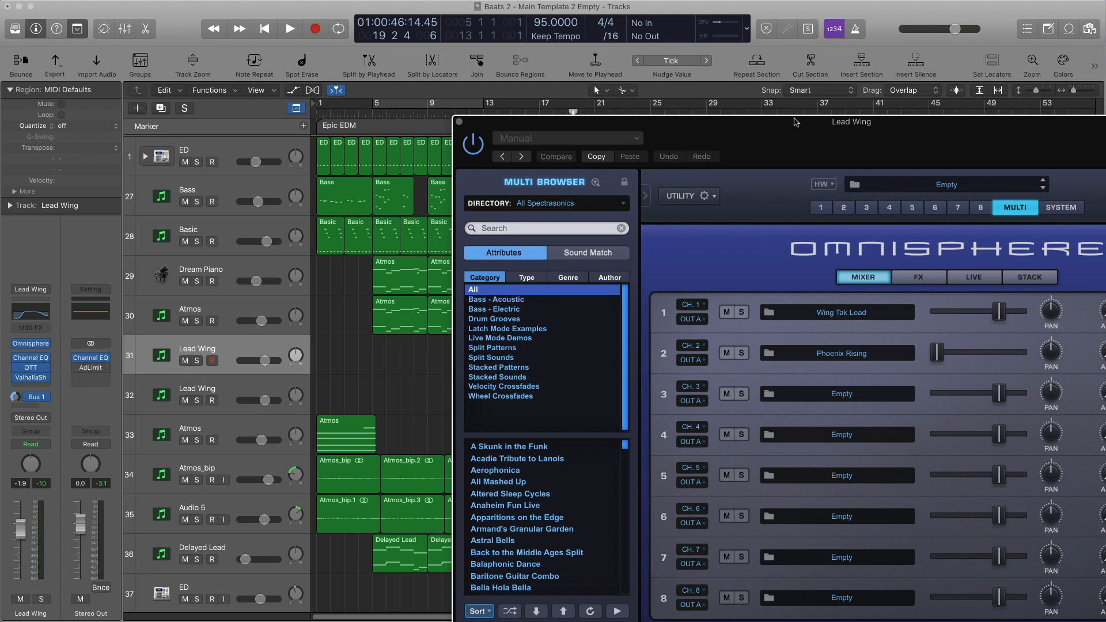
left_click_drag(794, 123, 474, 56)
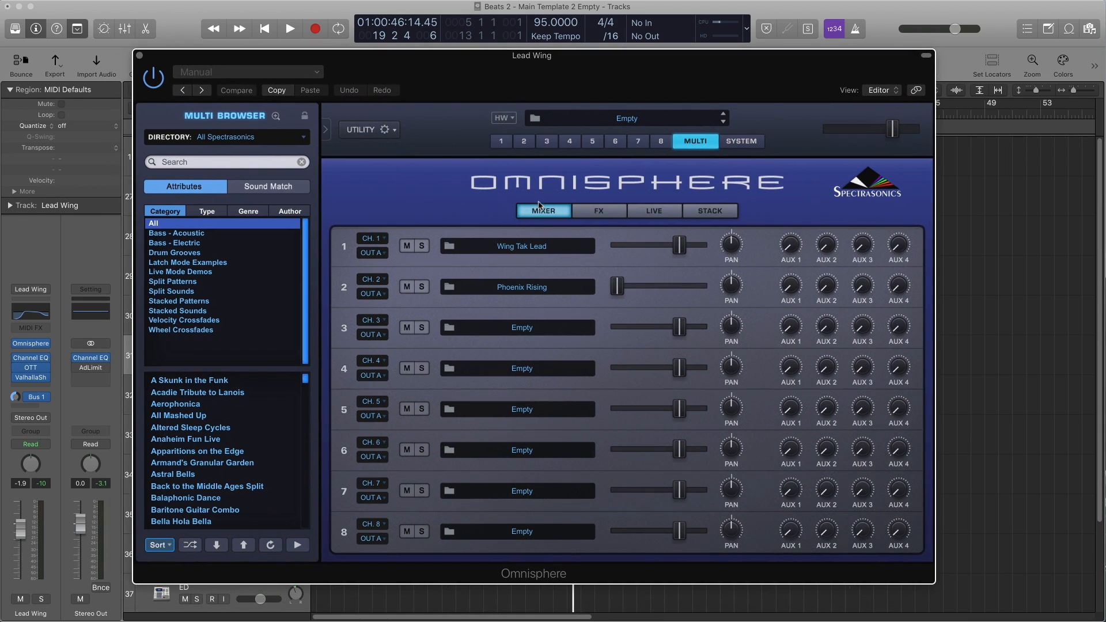
left_click(502, 142)
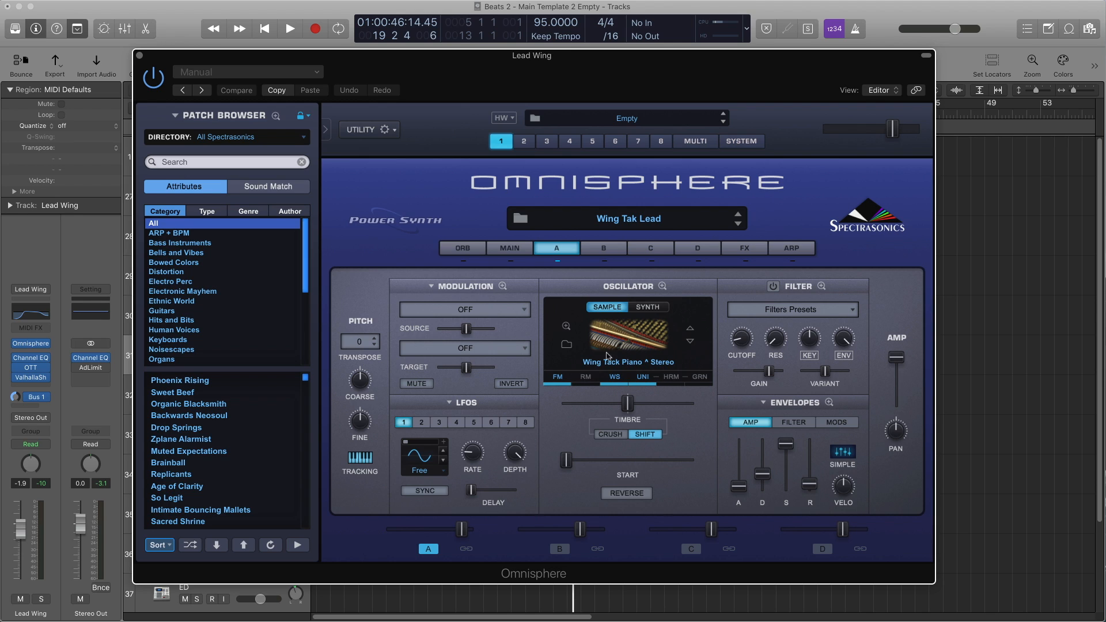
left_click_drag(328, 77, 813, 173)
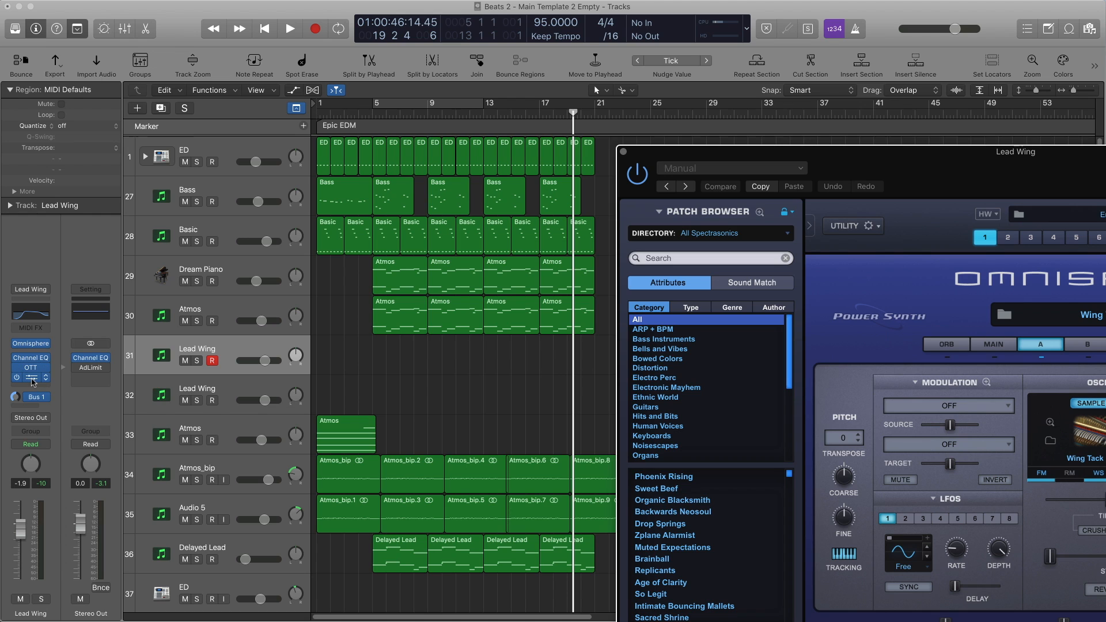
left_click_drag(944, 172, 443, 73)
left_click(121, 54)
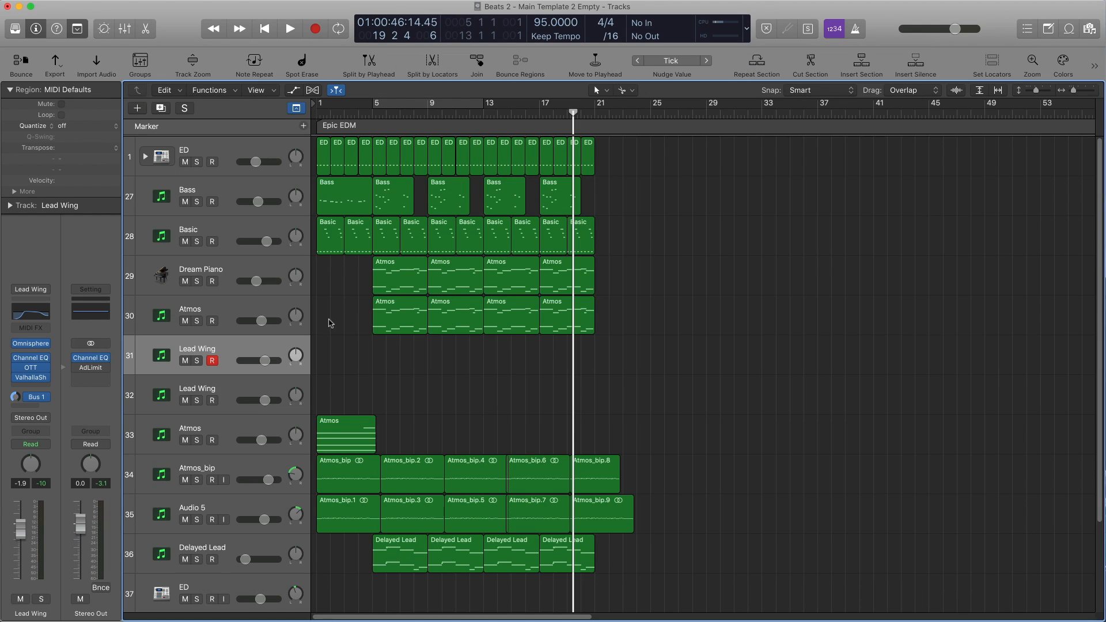
Add a new track with the Lead Wing settings and rename track 31 as Lead Wing Rebuild.
key("super+d")
left_click(236, 353)
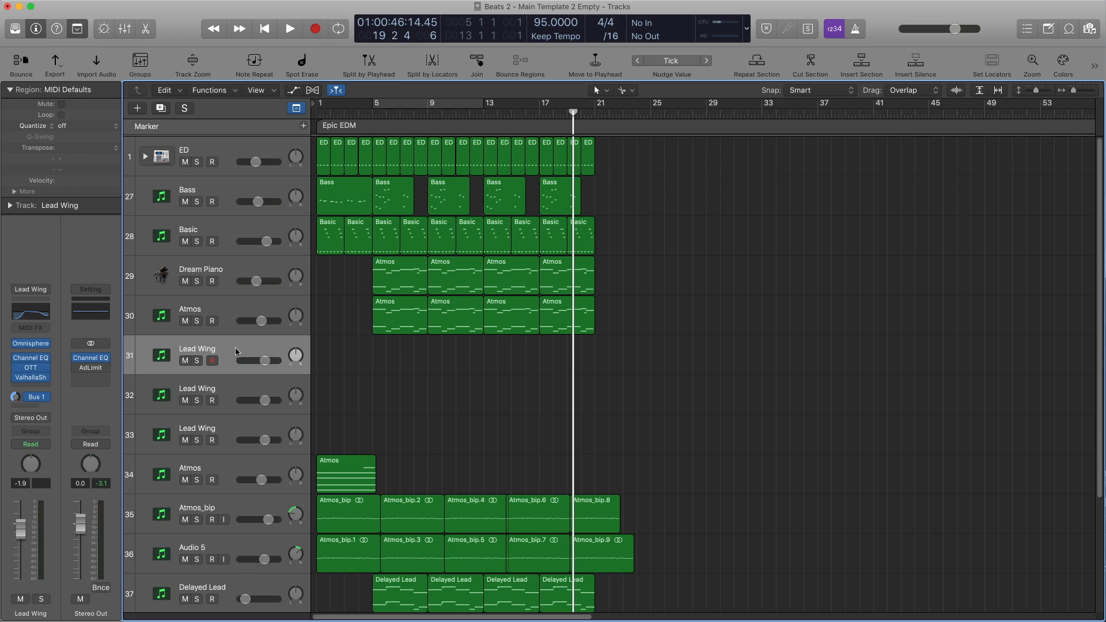
double_click(228, 349)
key("Right")
type("Rebuild")
key("Return")
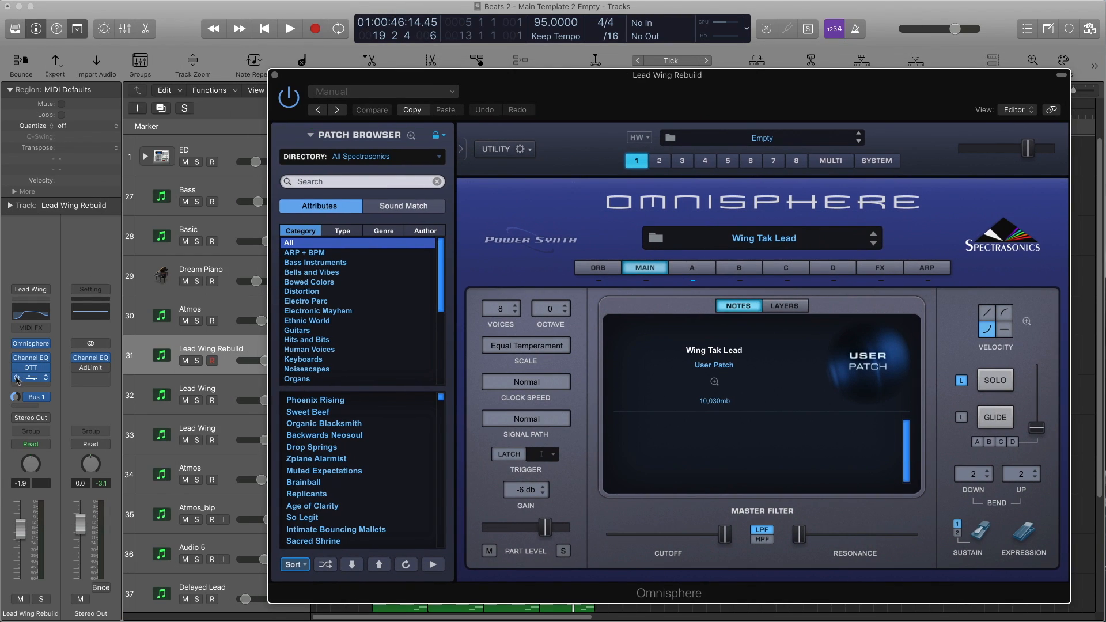
Initialize layer A of the Wing Tak Lead patch in the Lead Wing Rebuild instrument.
left_click_drag(588, 75, 511, 42)
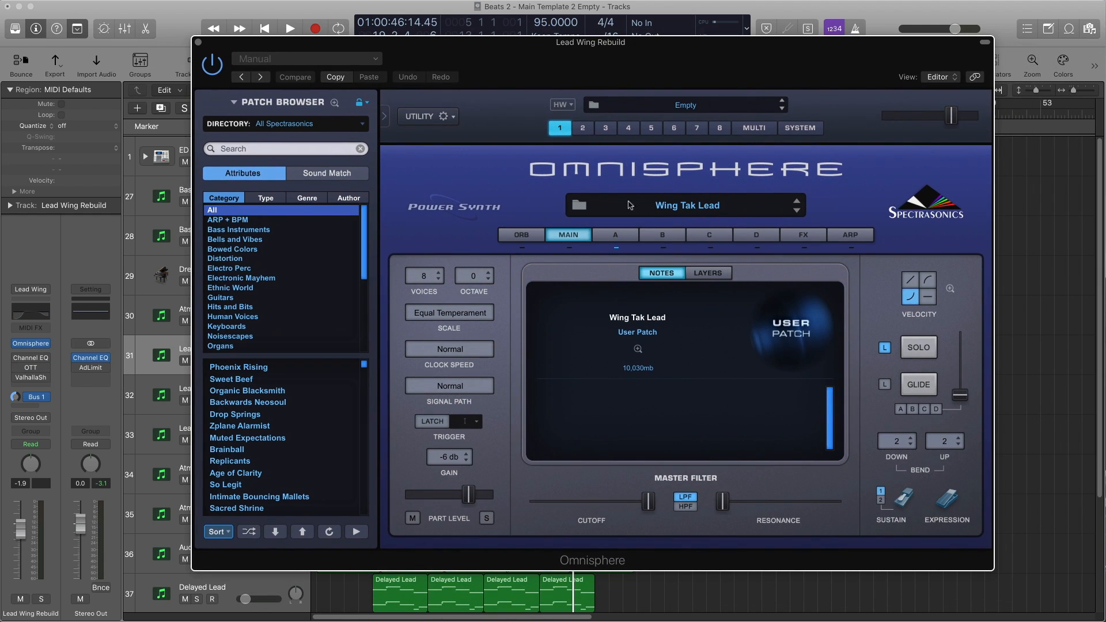
left_click(622, 237)
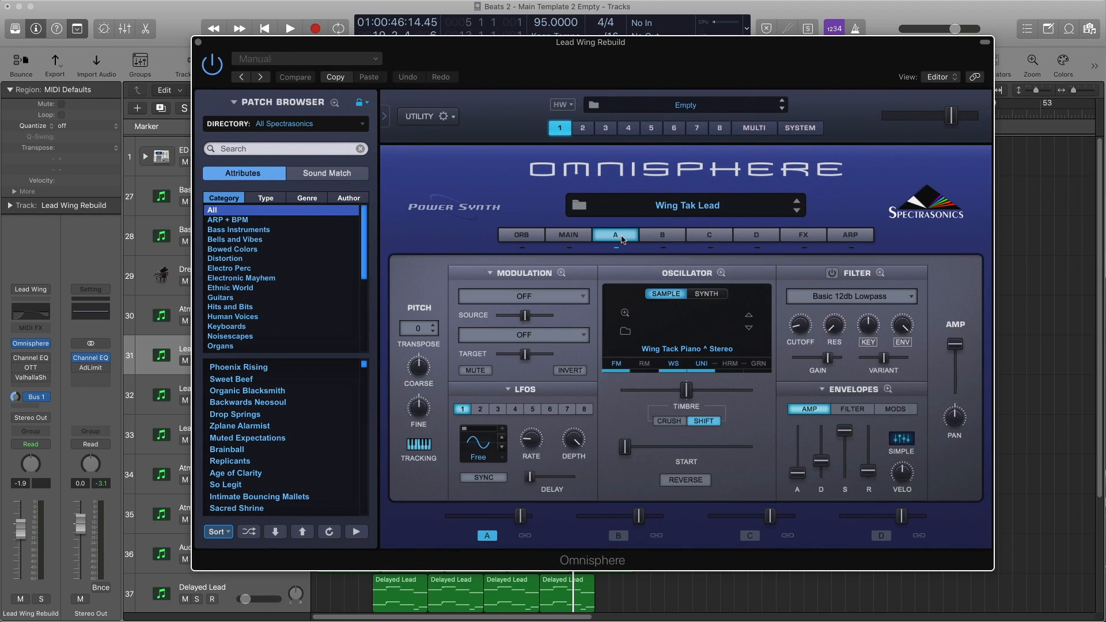
left_click(456, 118)
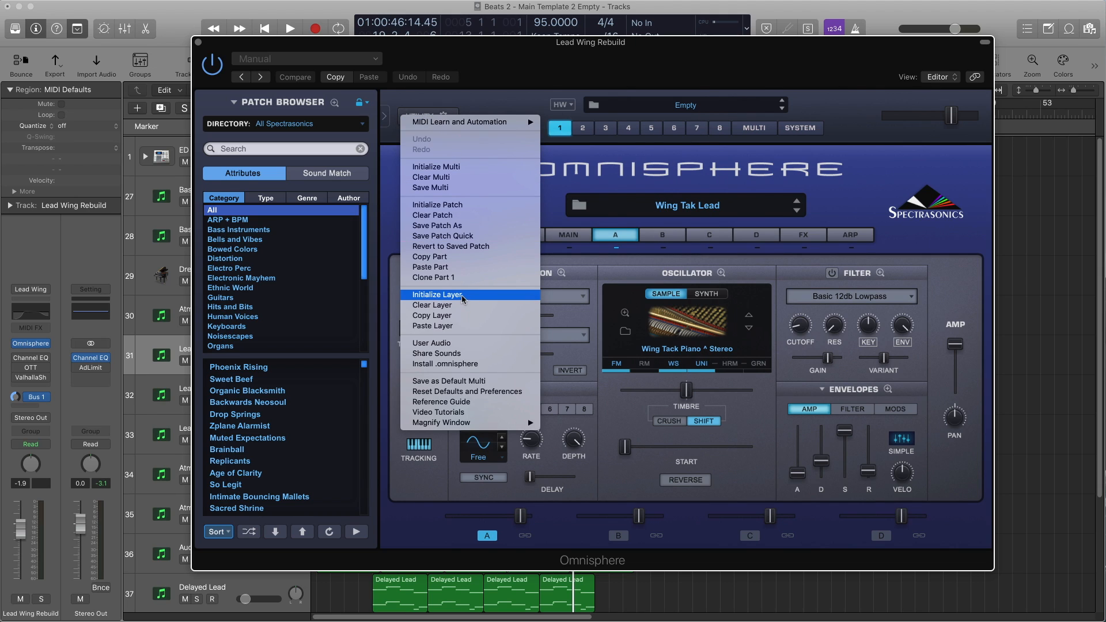
left_click(438, 295)
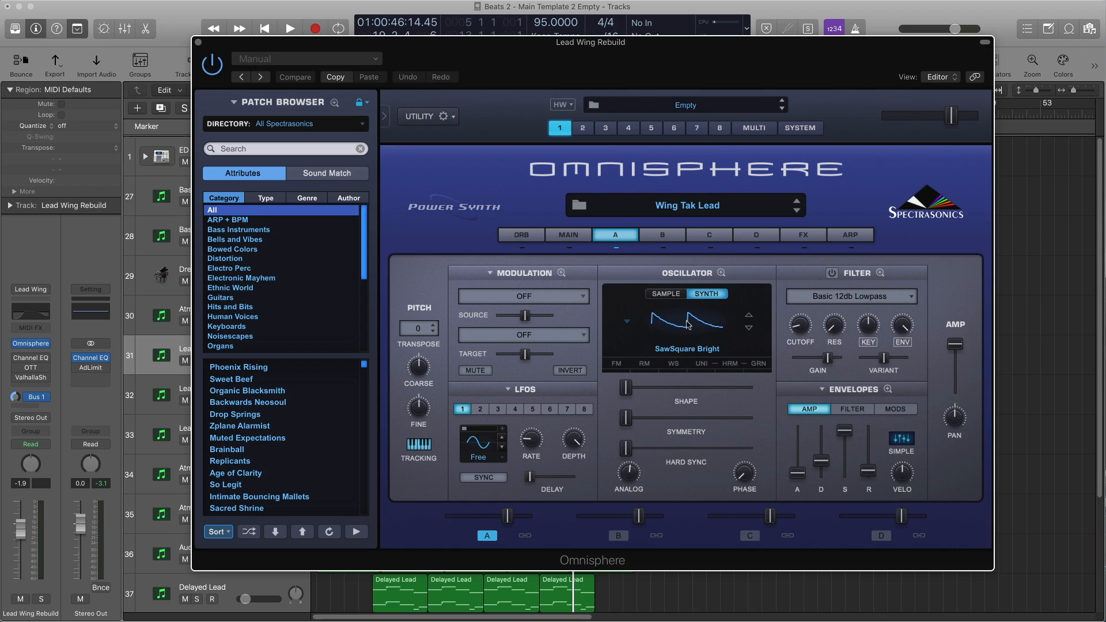
Switch layer A's oscillator to Sample and load Wing Tack Piano ^ Stereo from the Keyscape Library's Acoustic Pianos.
left_click(666, 295)
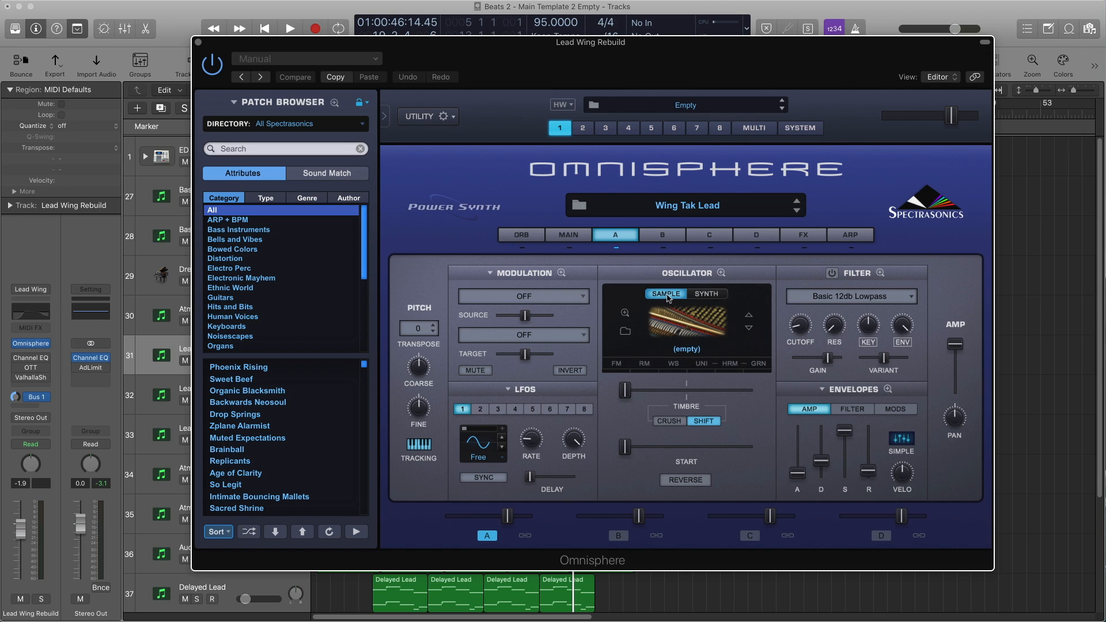
left_click(625, 333)
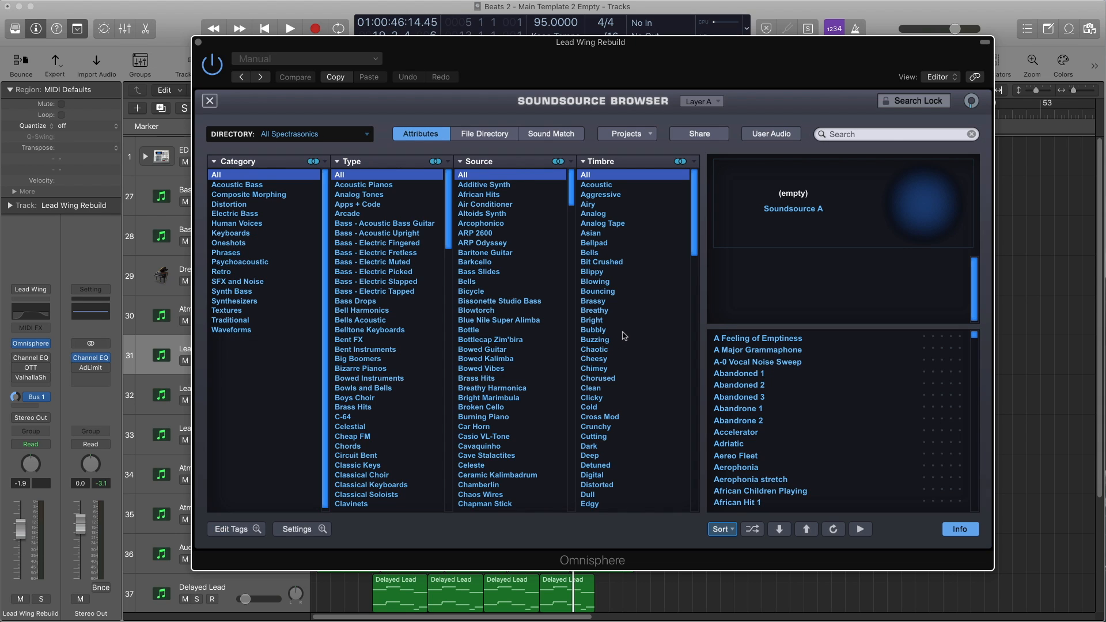
left_click(337, 136)
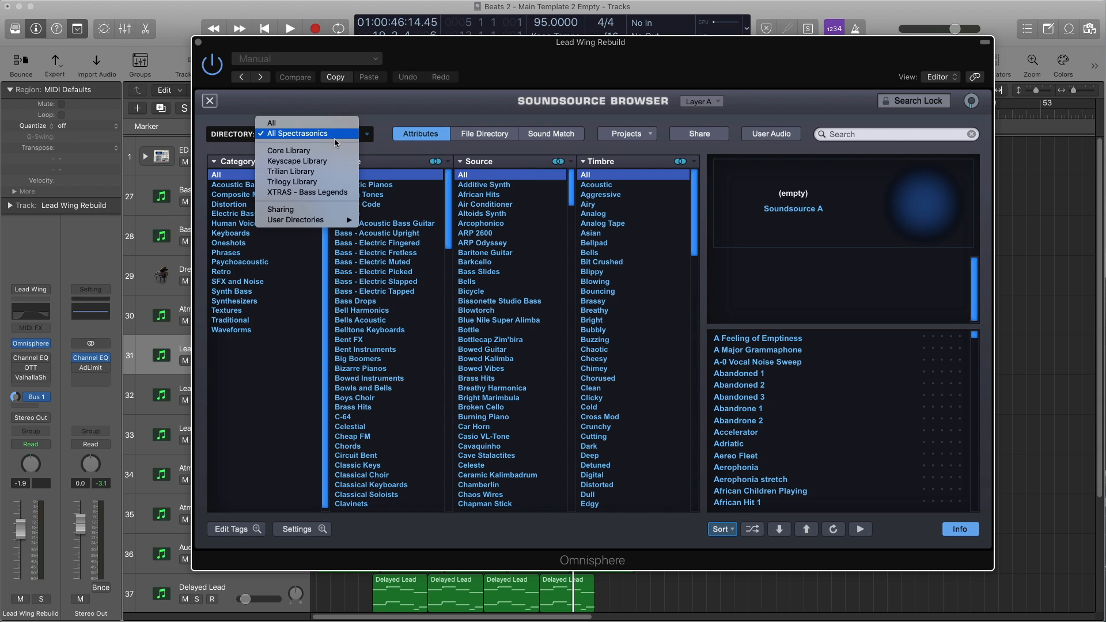
left_click(329, 161)
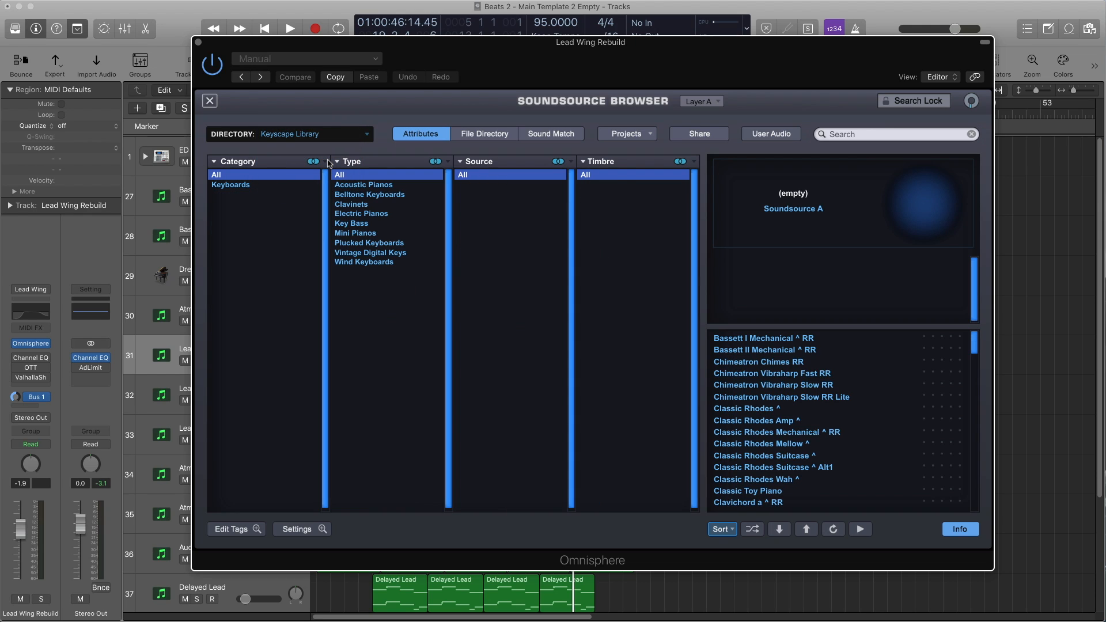
left_click(402, 187)
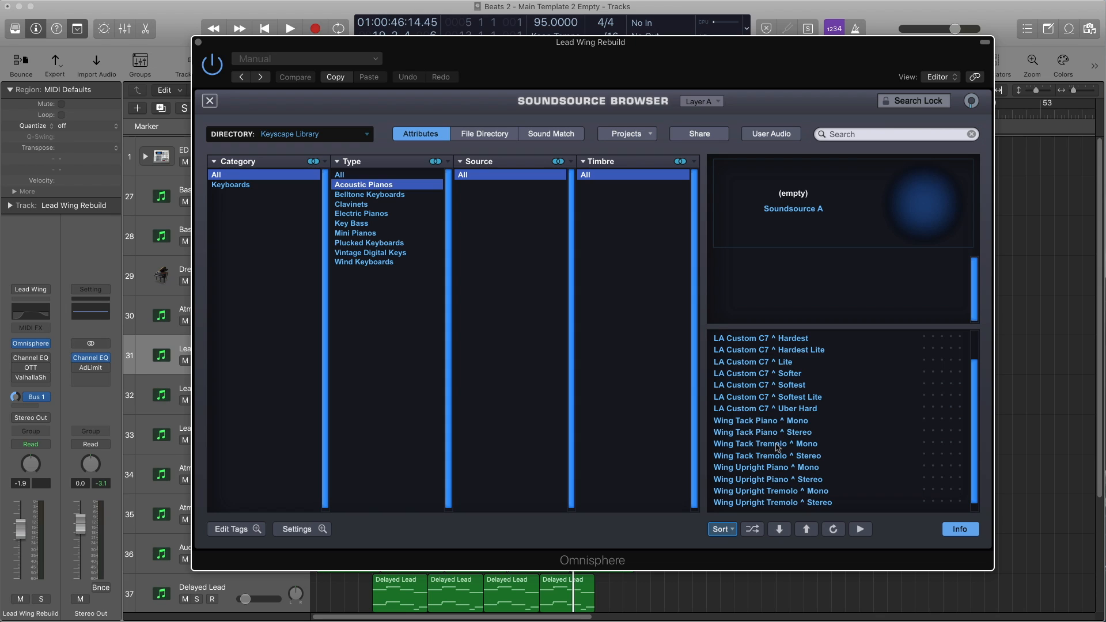
scroll(752, 447, "down", 3)
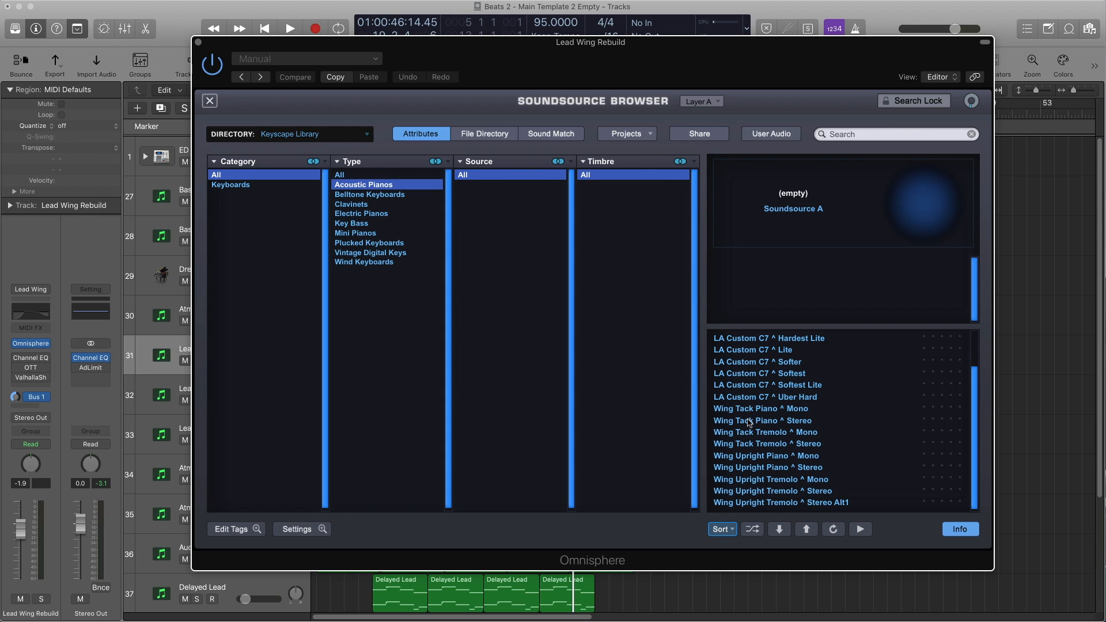
left_click(749, 423)
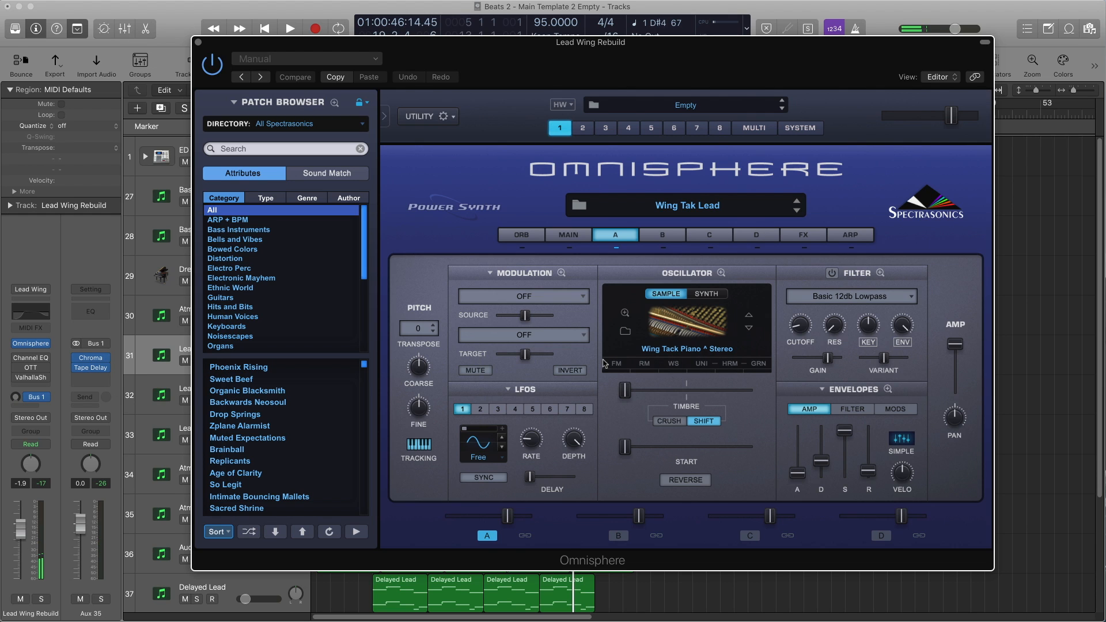
Audition the oscillator's Timbre range and set it to the midpoint, and adjust the channel's Bus 1 send level.
left_click_drag(624, 391, 687, 391)
left_click_drag(693, 397, 562, 393)
left_click_drag(625, 392, 687, 394)
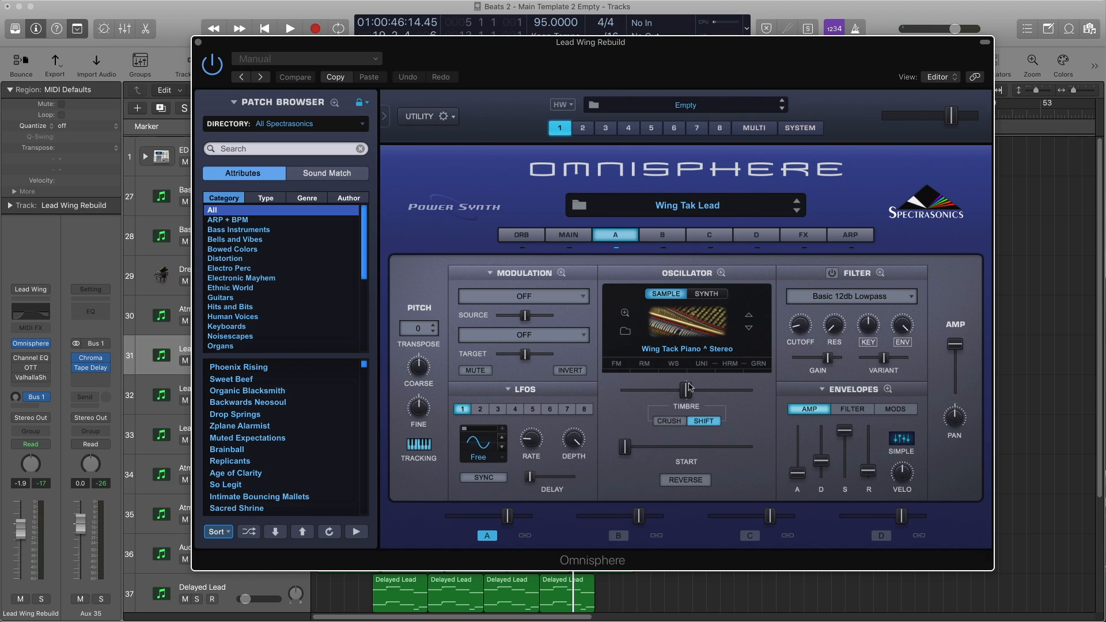
left_click(16, 400)
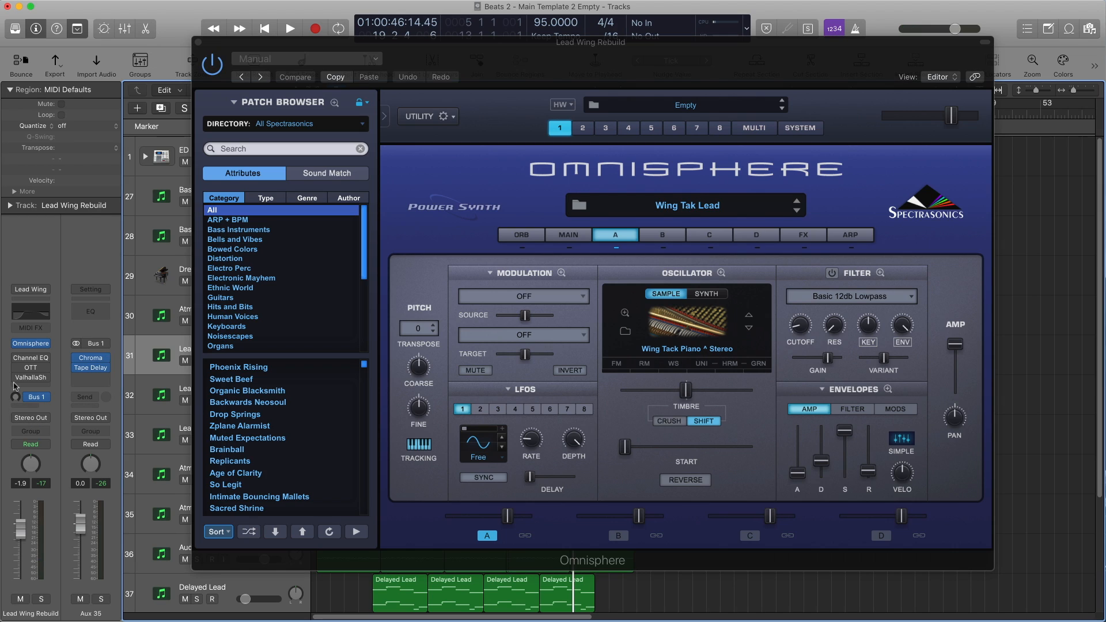
left_click_drag(15, 401, 10, 346)
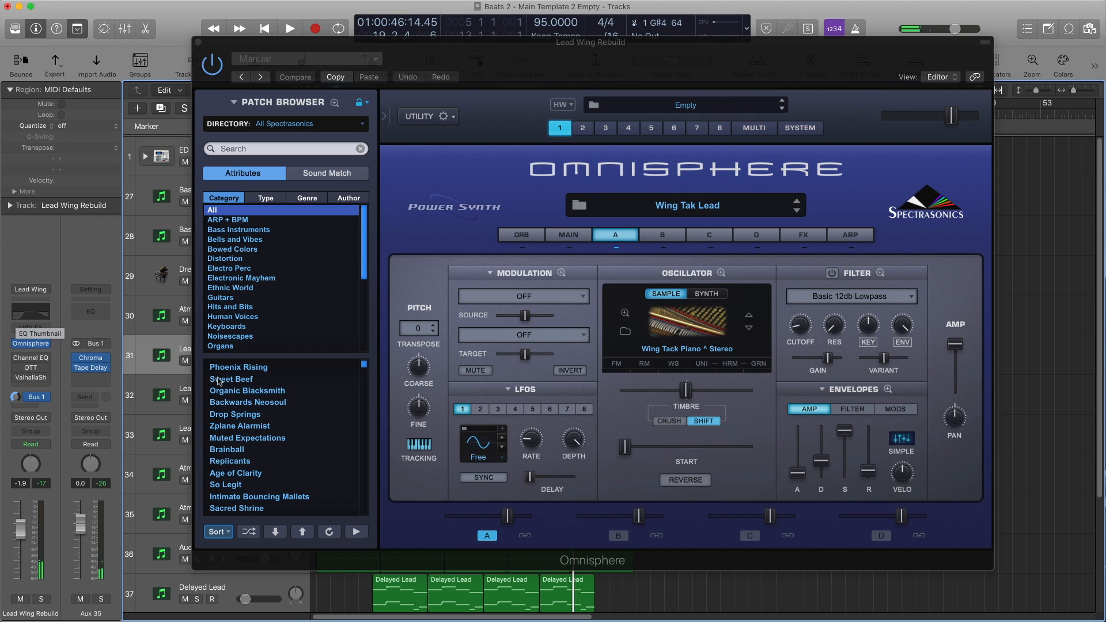
Enable Unison for layer A's oscillator, lower its detune slightly, and raise its depth to slightly over halfway.
left_click(721, 273)
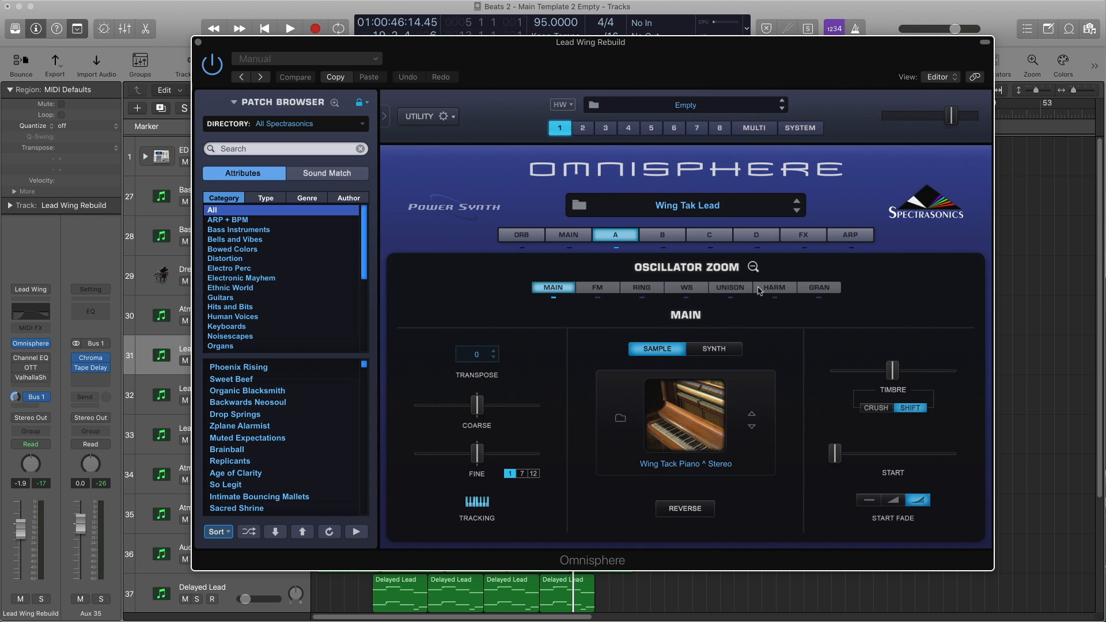
left_click(744, 289)
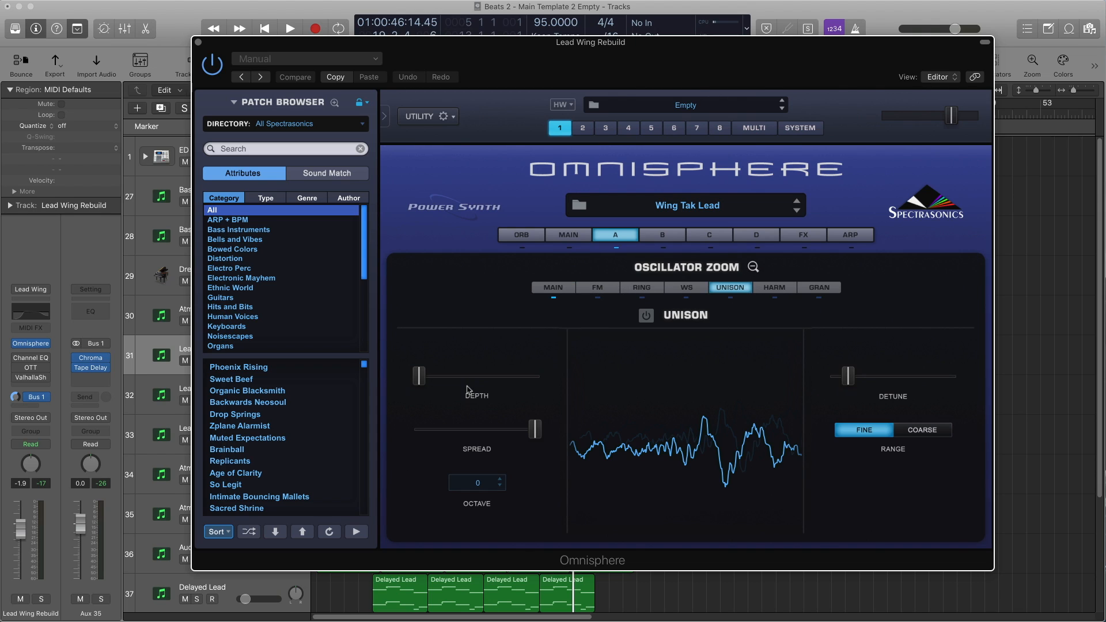
left_click(646, 316)
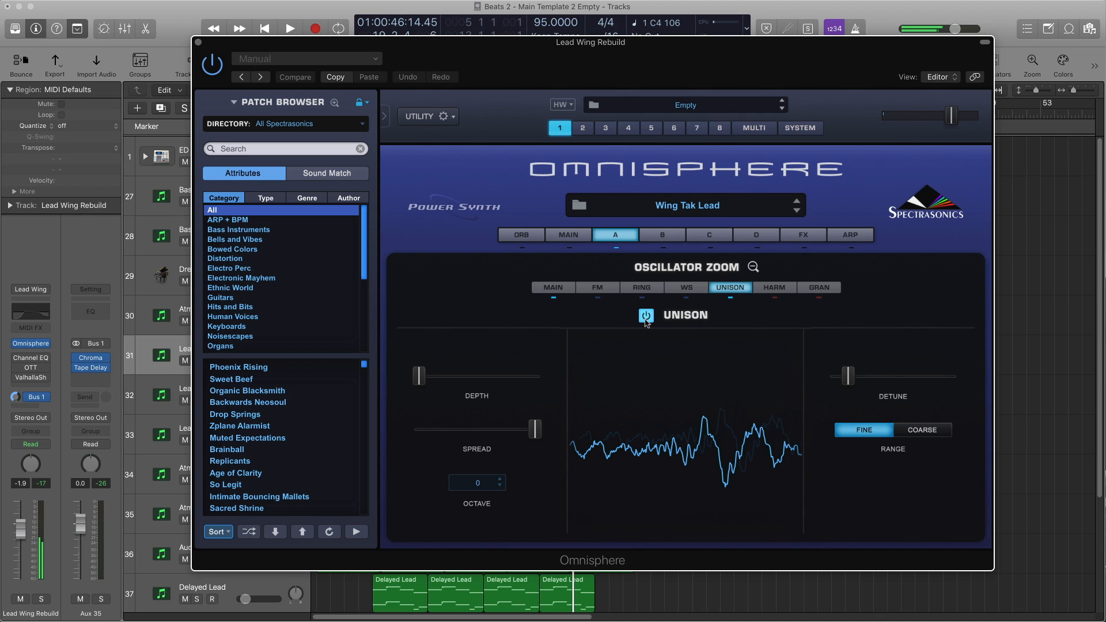
left_click(845, 378)
left_click_drag(845, 378, 841, 378)
left_click_drag(419, 376, 489, 379)
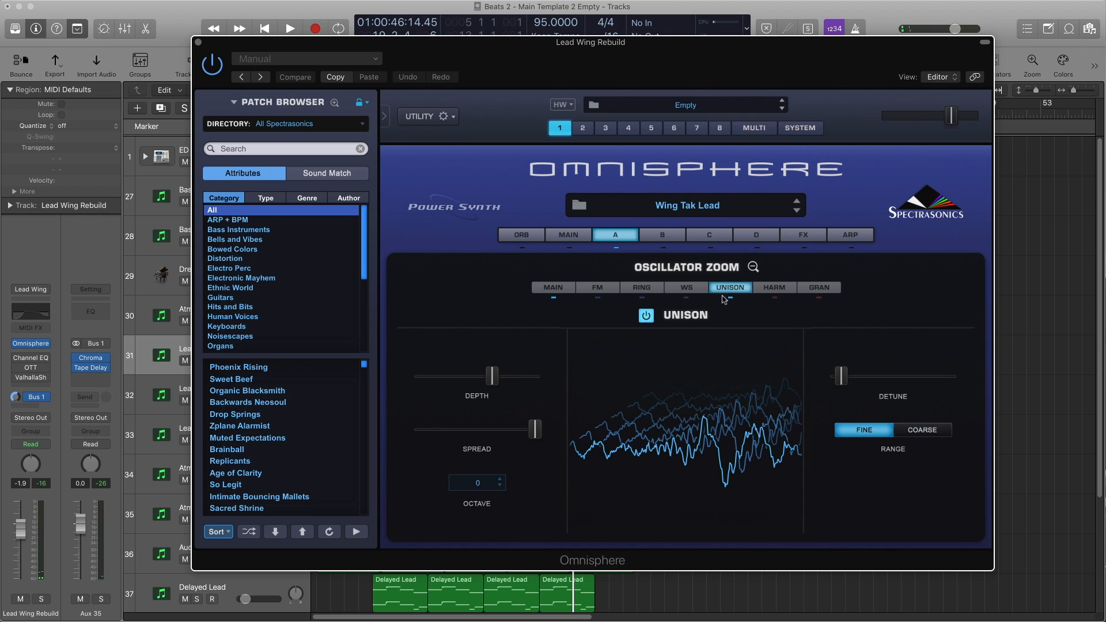
Enable the oscillator's Waveshaper and raise Bit Crush to about a quarter and Crush Force to slightly over a third.
left_click(691, 289)
left_click(628, 317)
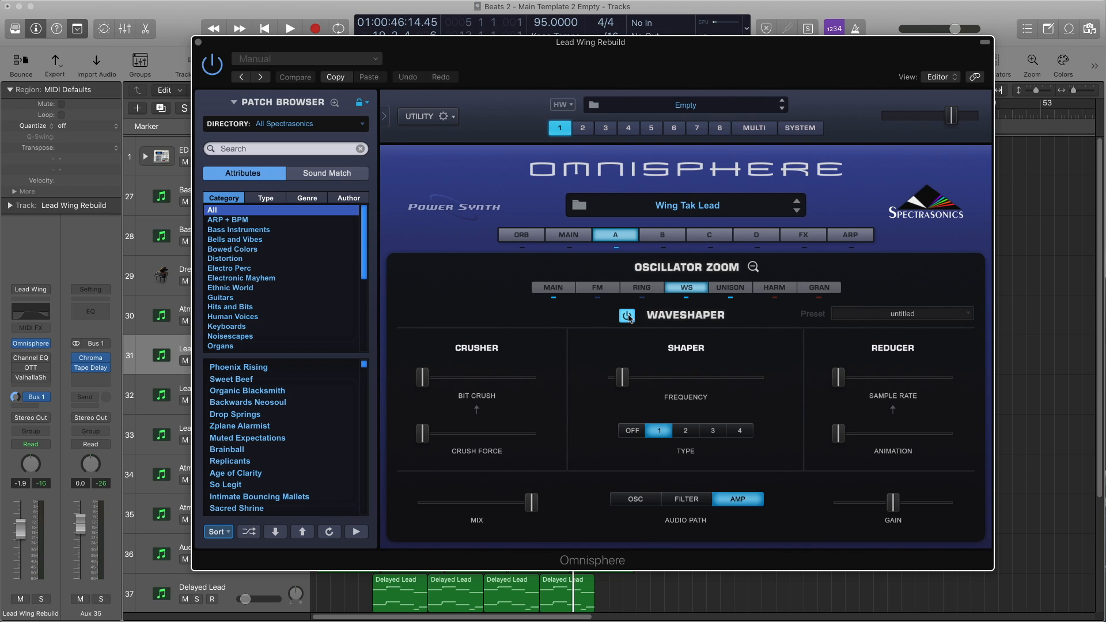
left_click_drag(427, 436, 441, 439)
left_click_drag(422, 377, 433, 377)
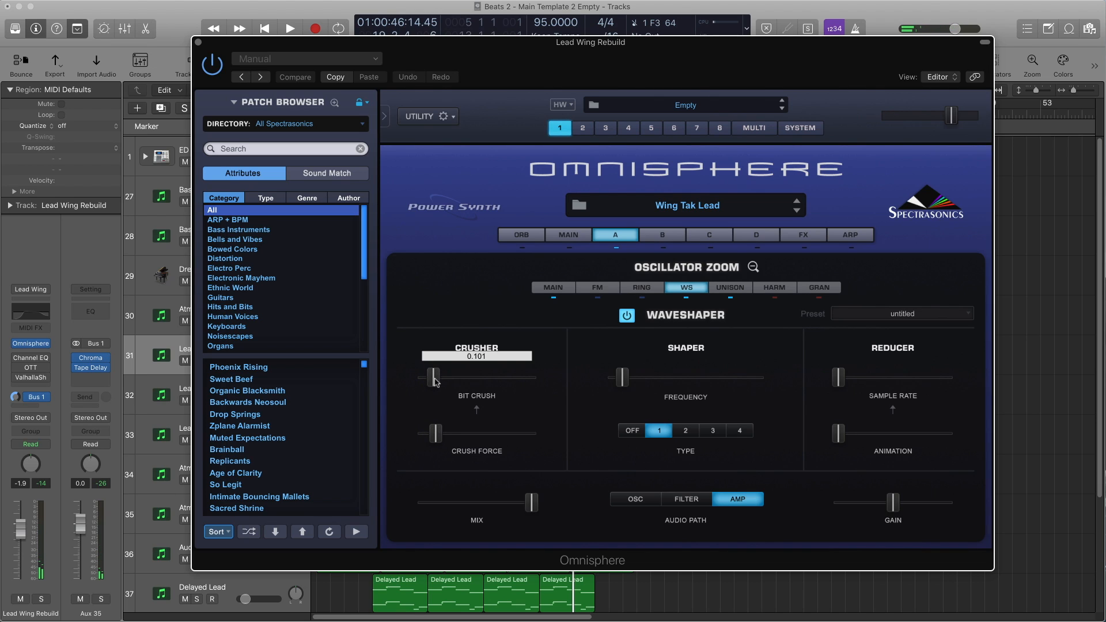
left_click_drag(441, 439, 455, 437)
left_click_drag(433, 377, 444, 378)
left_click_drag(451, 436, 465, 437)
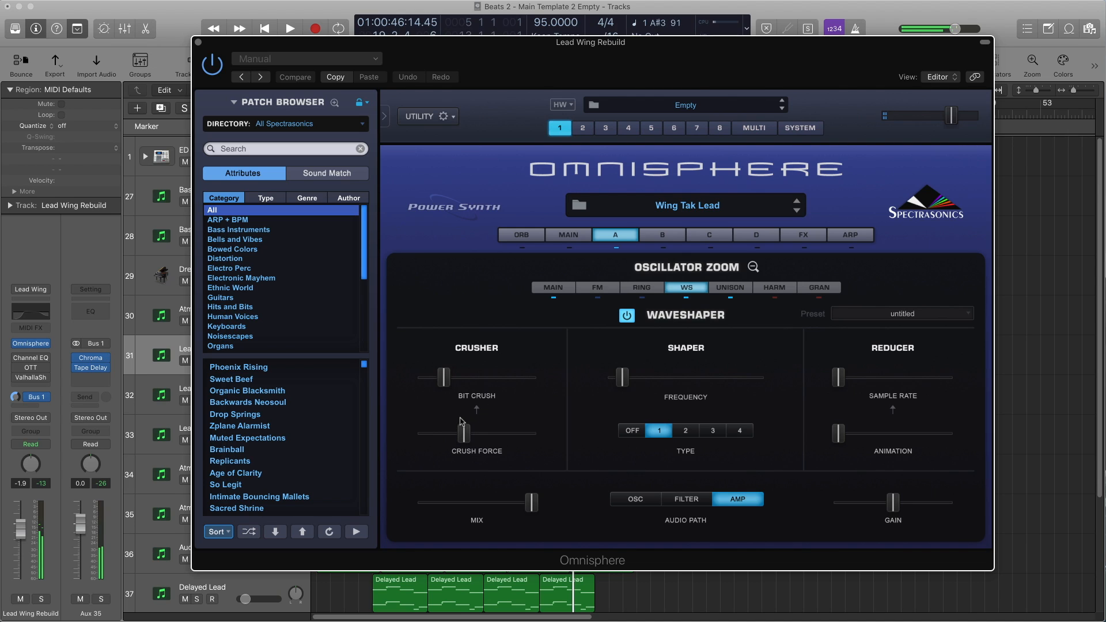
left_click_drag(449, 389, 451, 384)
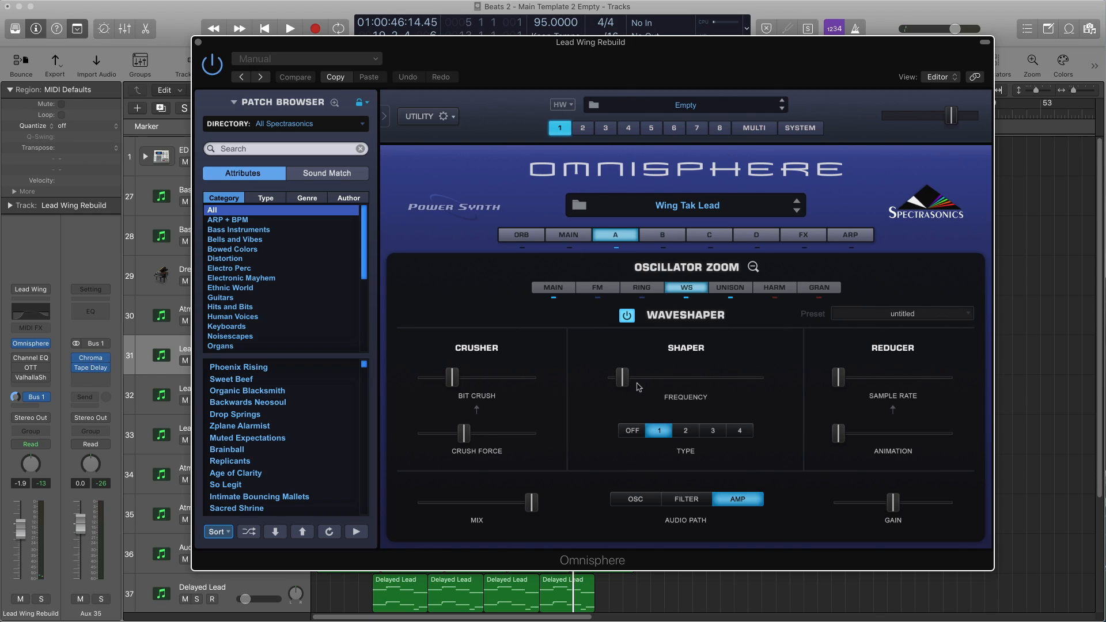
Raise the shaper frequency close to its maximum and compare shaper types 1 and 2, settling on type 1.
left_click(685, 431)
left_click_drag(622, 377, 741, 384)
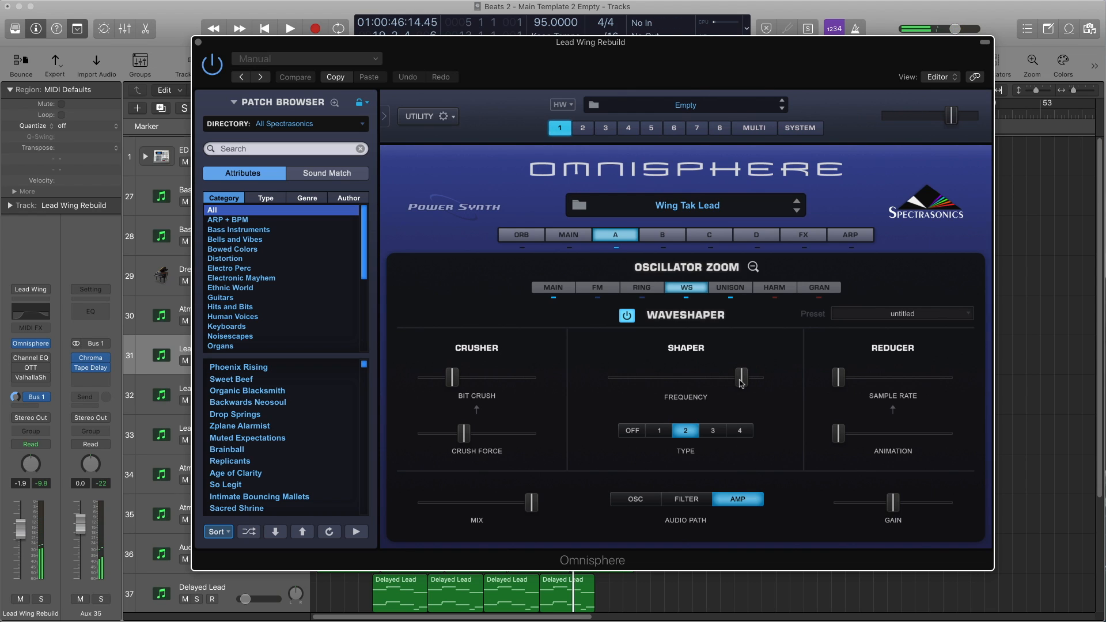
left_click_drag(741, 380, 737, 379)
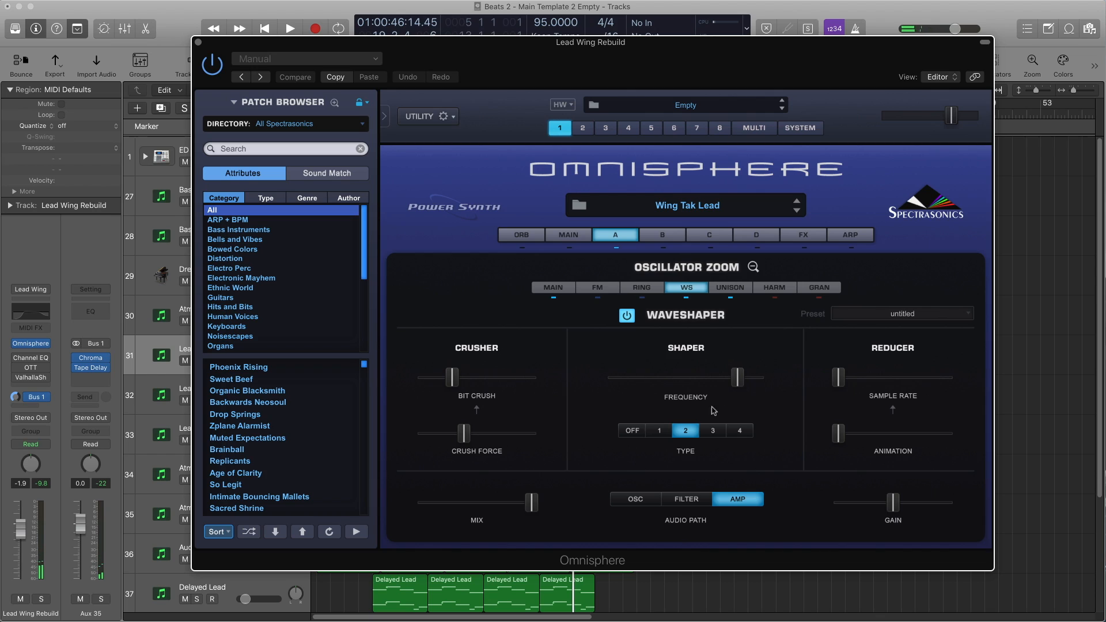
left_click(662, 432)
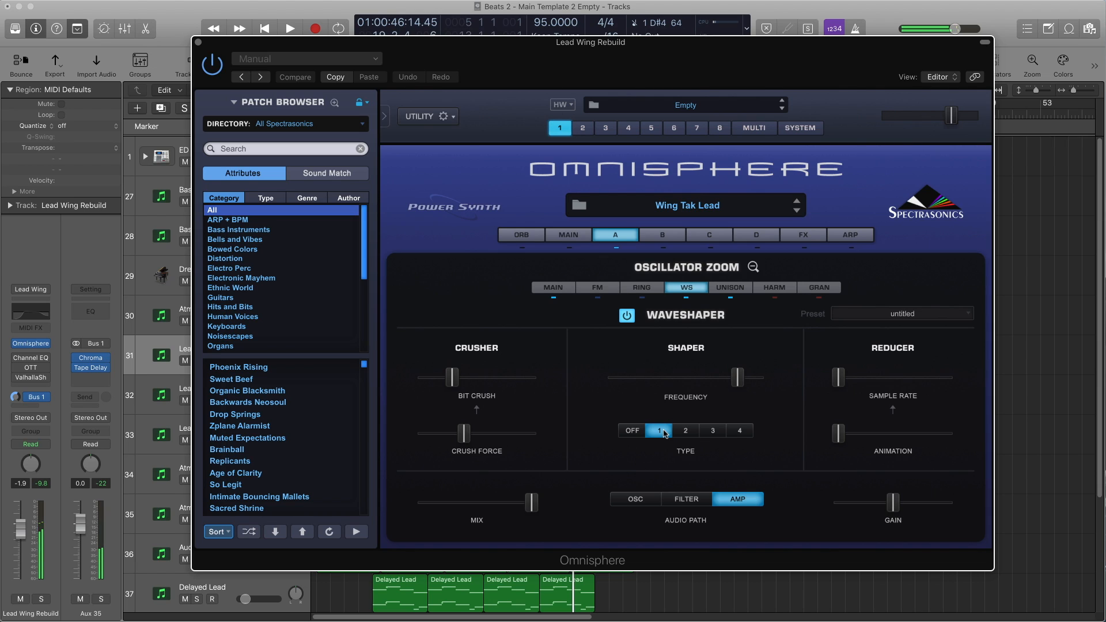
left_click(686, 429)
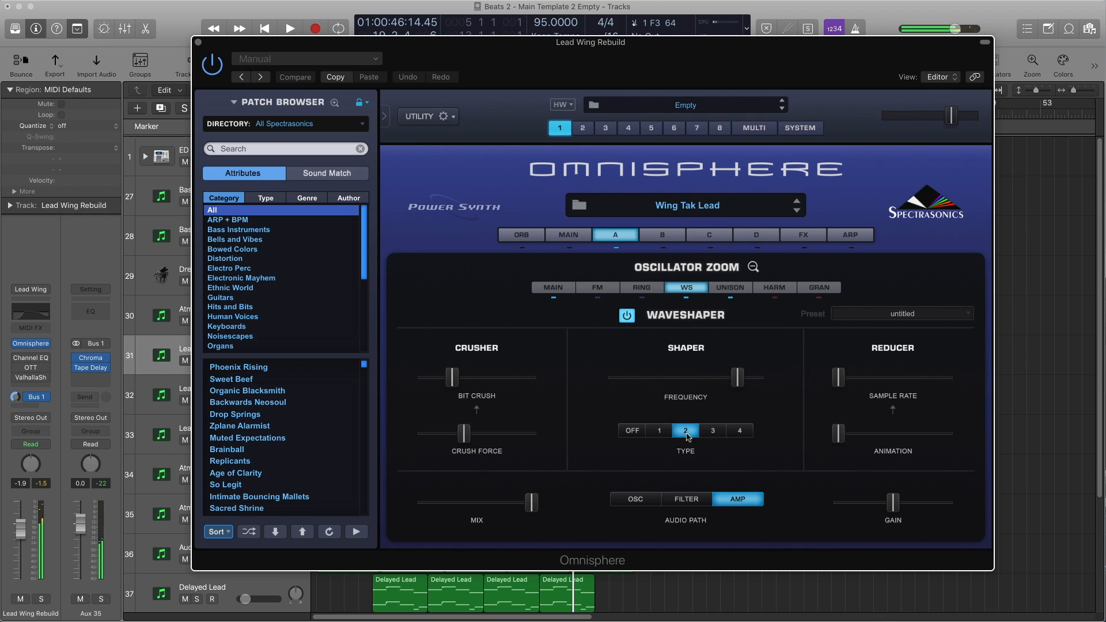
left_click(660, 431)
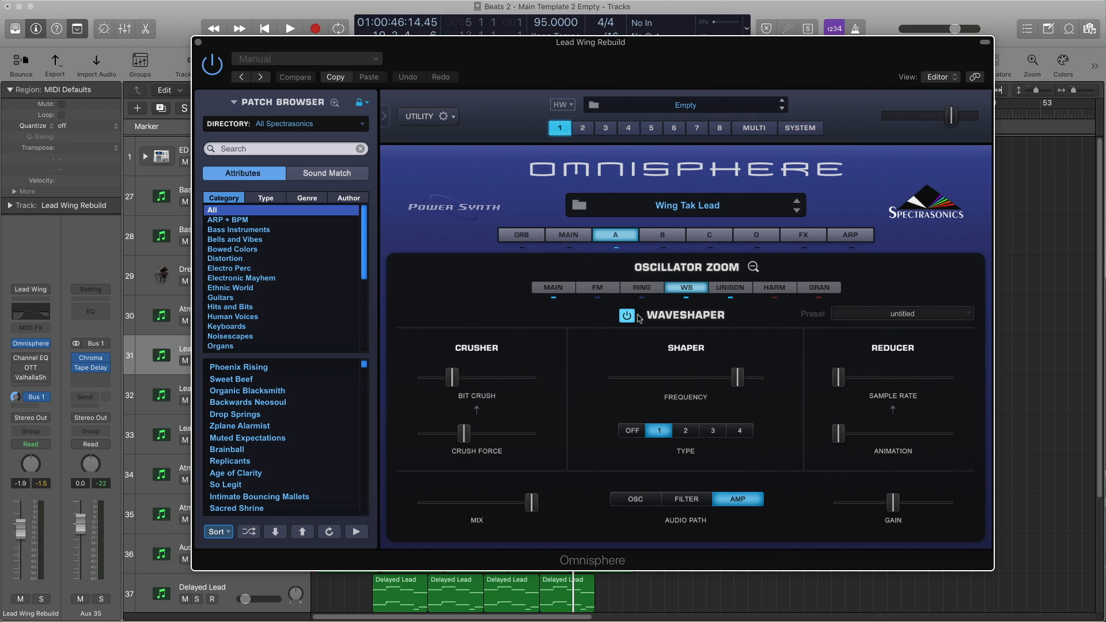
Raise layer A's frequency modulation Frequency to nearly maximum and lower its Depth to the minimum.
left_click(598, 288)
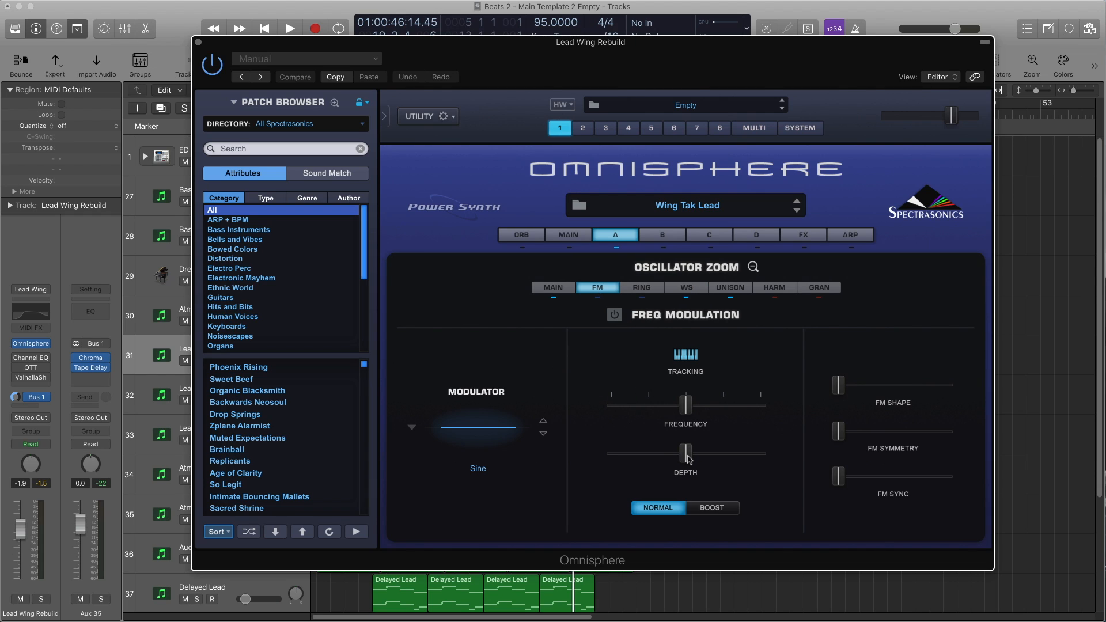
left_click_drag(687, 407, 748, 406)
left_click_drag(691, 455, 612, 455)
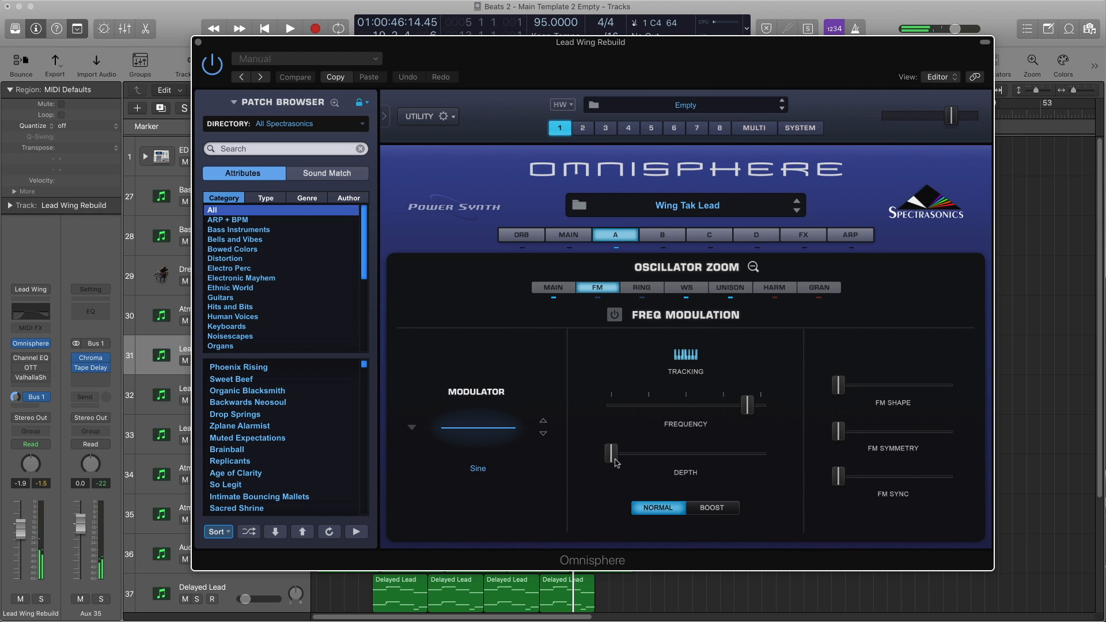
Compare layer A with Freq Modulation off and on, leave it enabled with Depth at about a quarter, and close the oscillator zoom.
left_click(613, 317)
left_click(614, 317)
left_click(613, 317)
left_click(613, 317)
left_click(614, 317)
left_click_drag(611, 457, 677, 459)
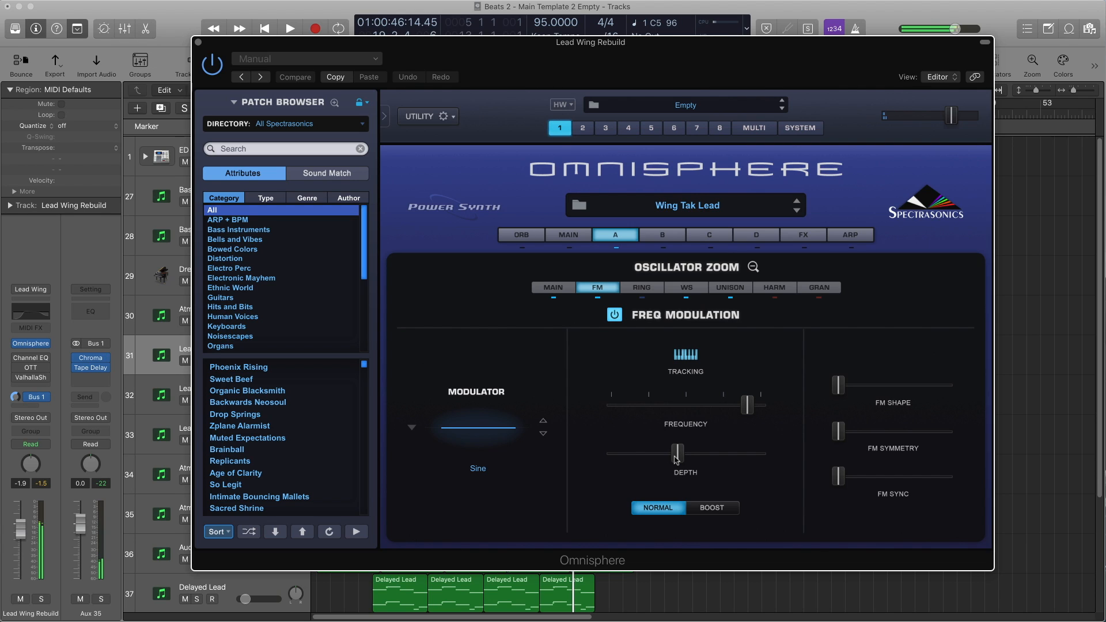
left_click_drag(677, 459, 659, 459)
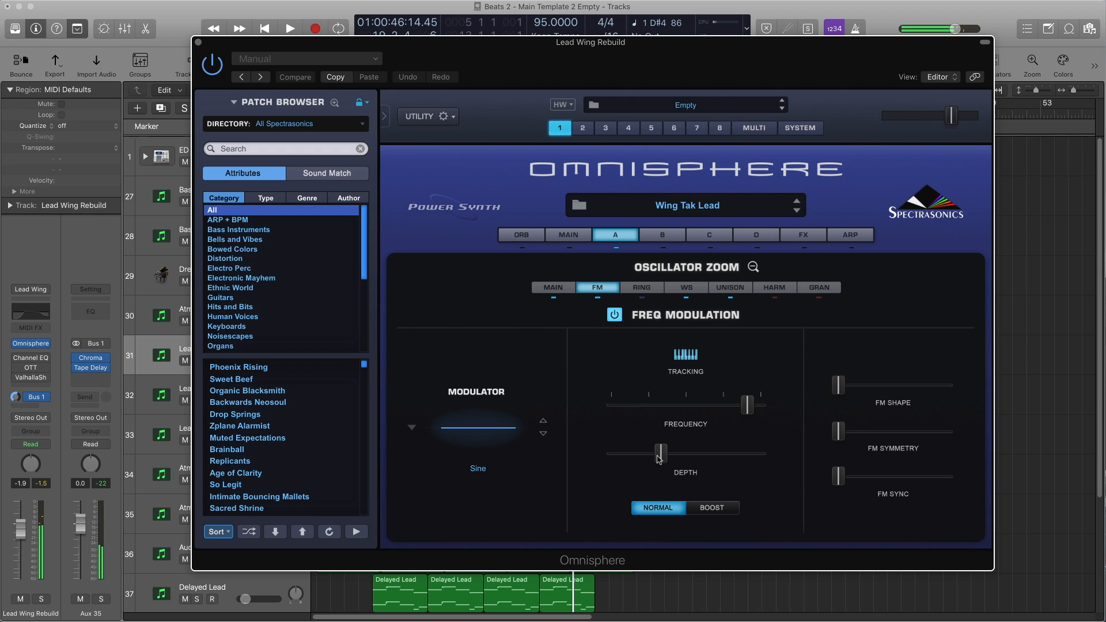
left_click_drag(660, 459, 645, 458)
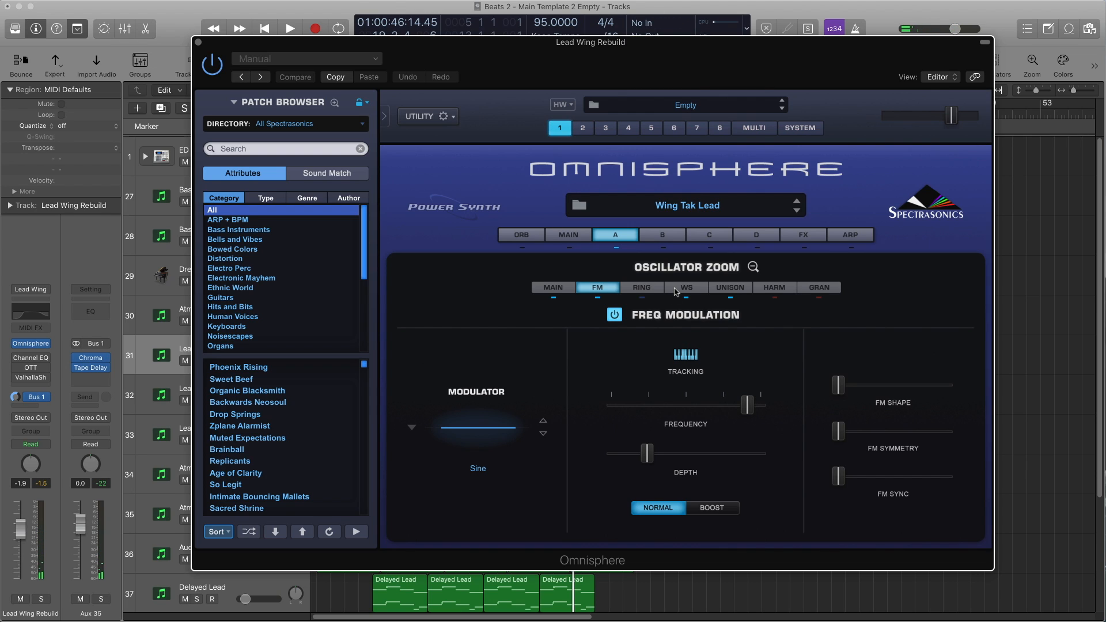
left_click(753, 268)
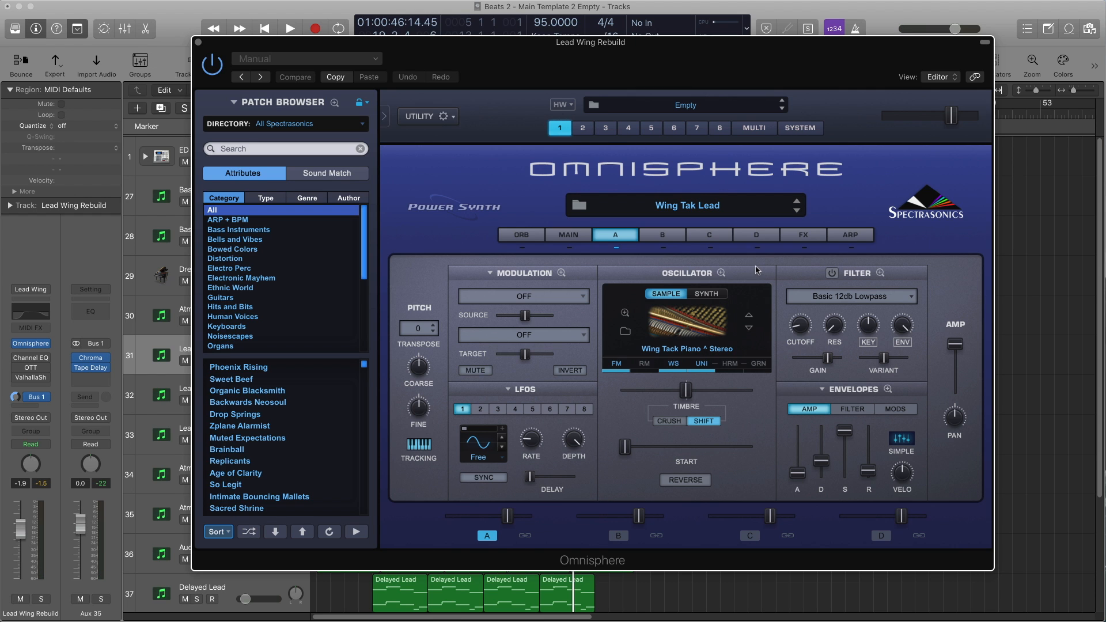
Bypass Channel EQ, OTT and ValhallaShimmer on the original Lead Wing track (track 32) and compare its sound with Lead Wing Rebuild.
left_click_drag(515, 61, 792, 46)
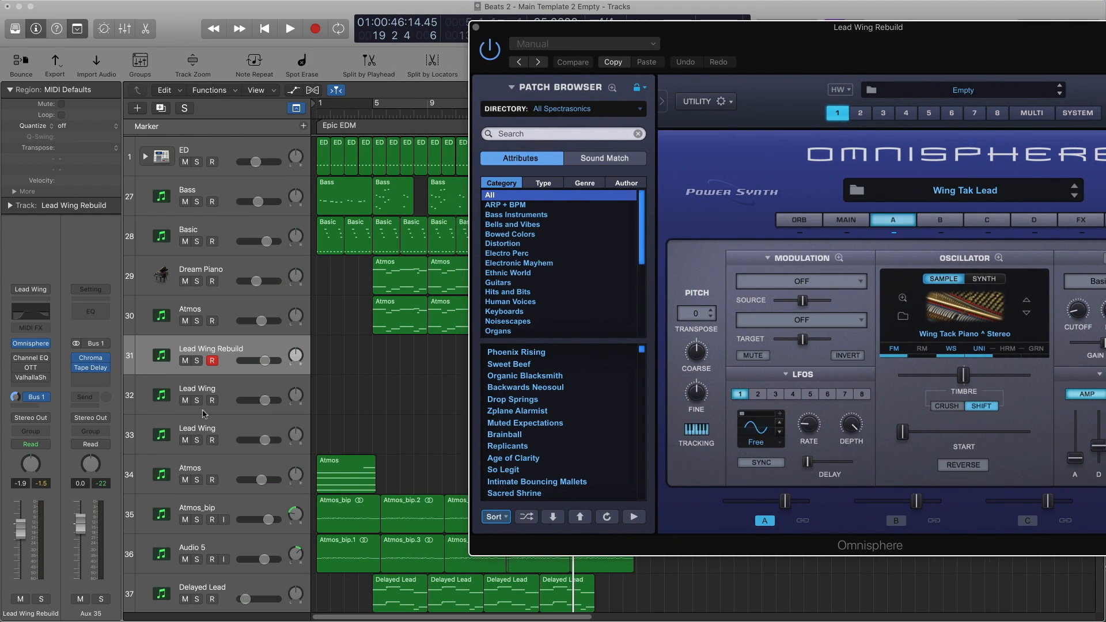
left_click(235, 388)
left_click(16, 358)
left_click(17, 368)
left_click(17, 379)
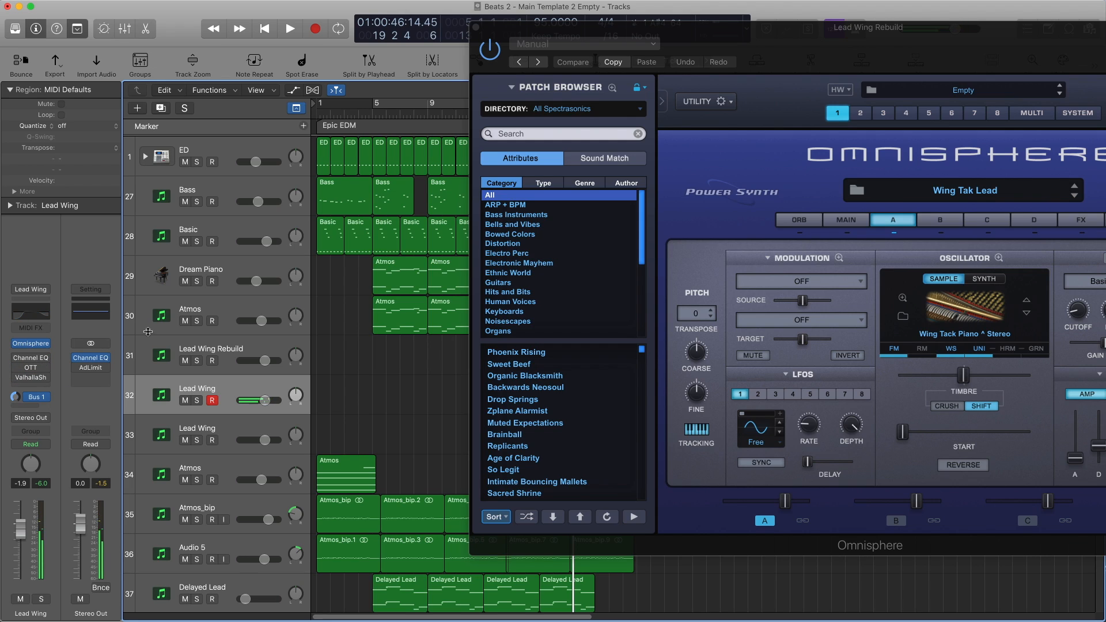
left_click(191, 345)
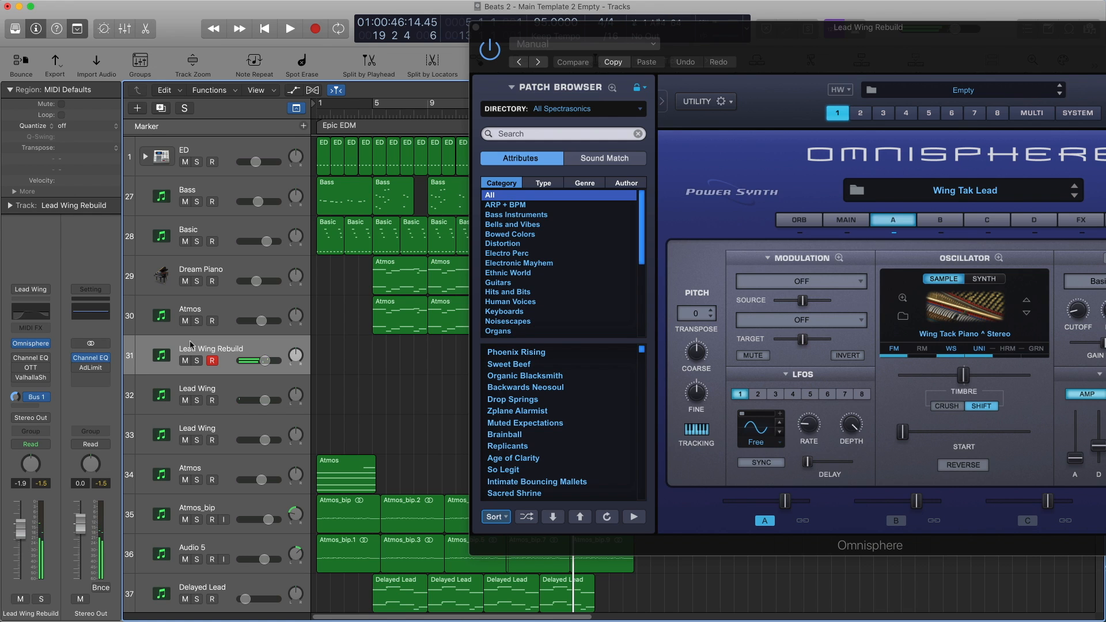
Inspect layer A in the rebuild's Omnisphere and in the original Lead Wing track's Omnisphere, closing both windows.
left_click_drag(787, 41, 511, 62)
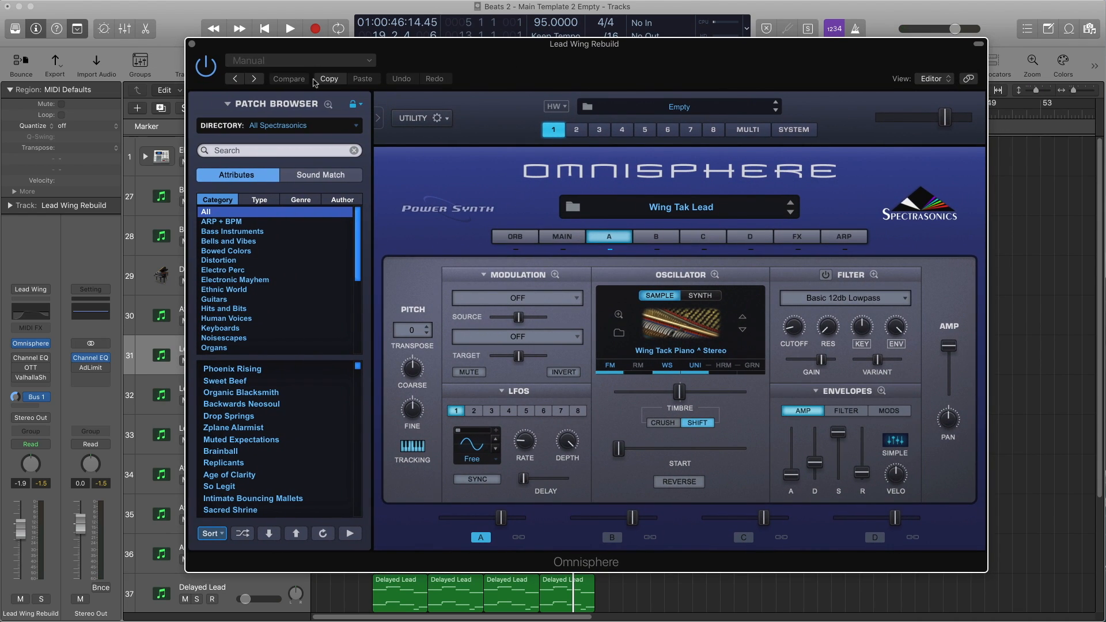
left_click_drag(389, 57, 455, 53)
left_click(262, 42)
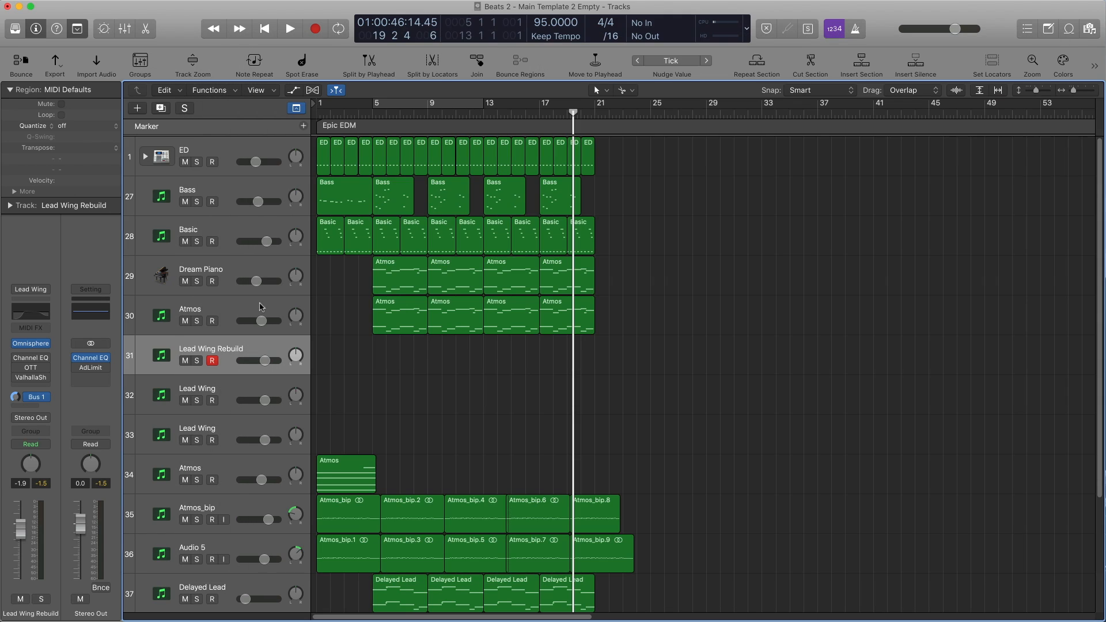
left_click(235, 390)
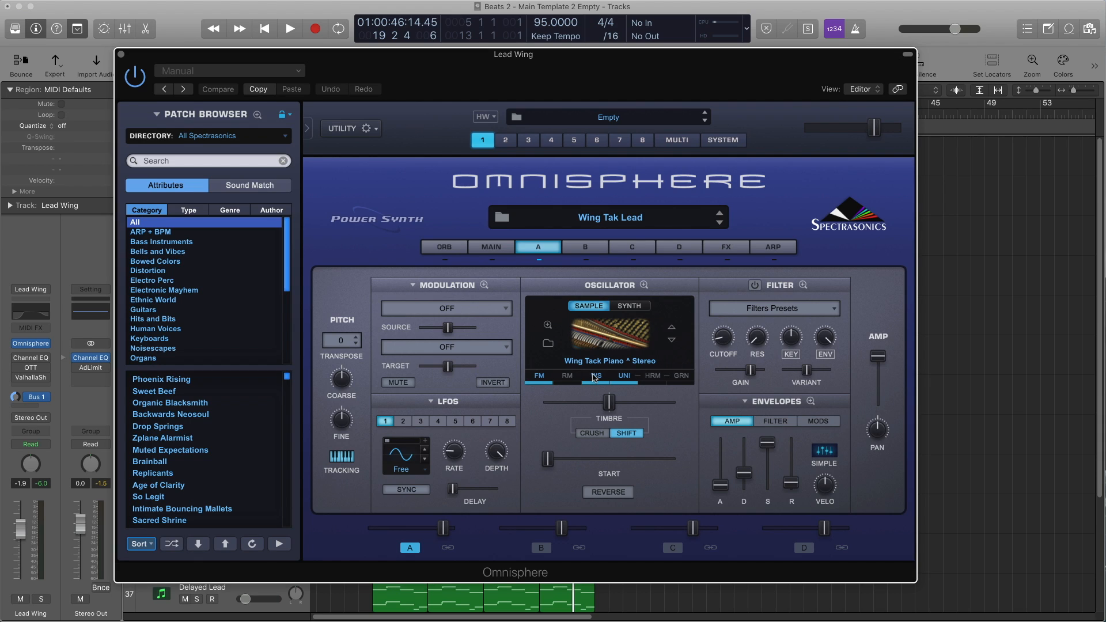
left_click(121, 54)
Reactivate Channel EQ, OTT and ValhallaShimmer on the Lead Wing Rebuild track and check its Bus 1 send level.
left_click(239, 343)
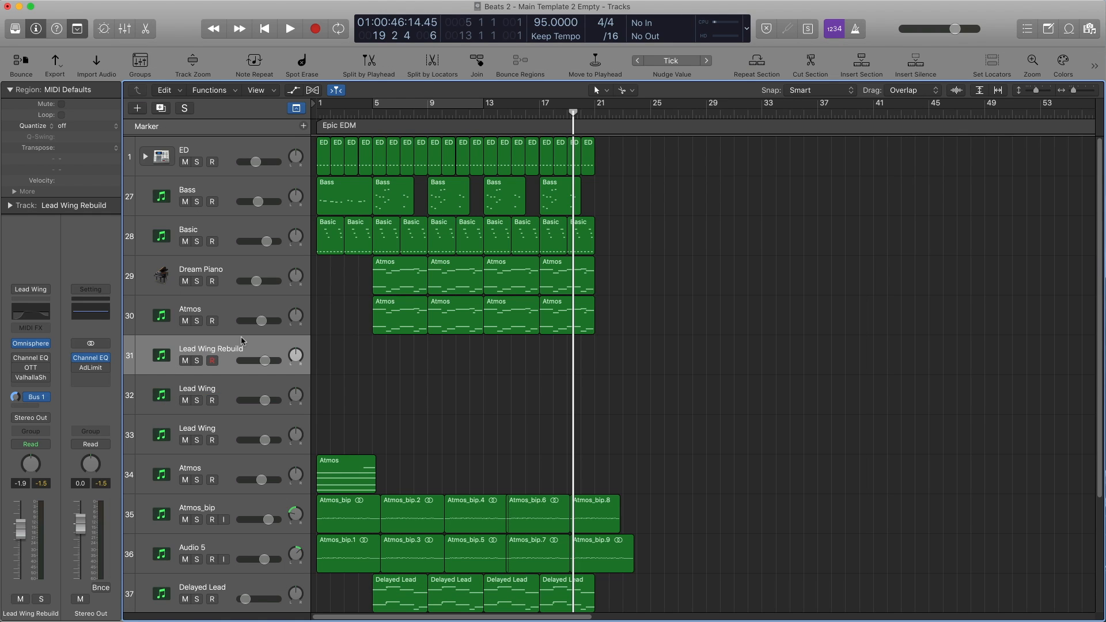
left_click(17, 358)
left_click(16, 368)
left_click(16, 379)
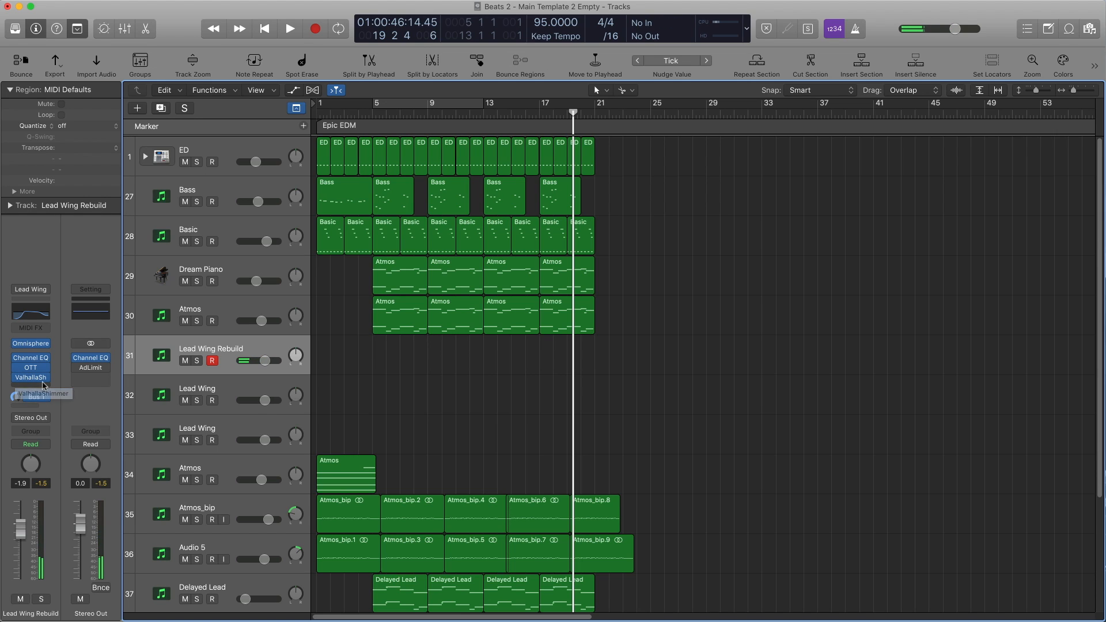
left_click(15, 397)
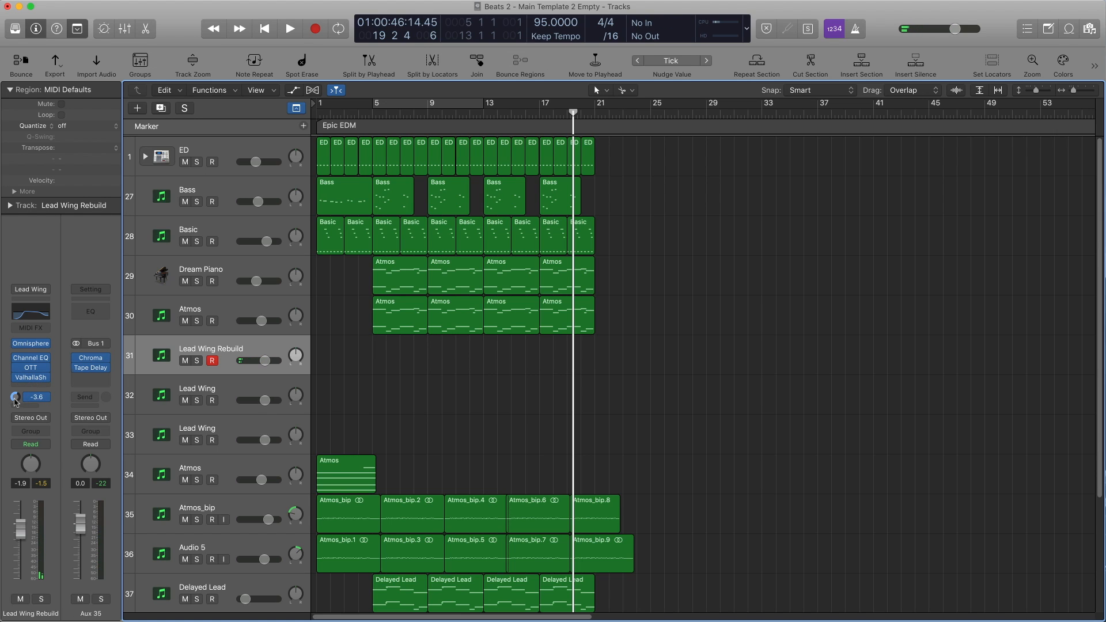
Load a different arpeggiator preset in Omnisphere on the second Lead Wing track (track 33), audition it, and close the instrument.
left_click(221, 425)
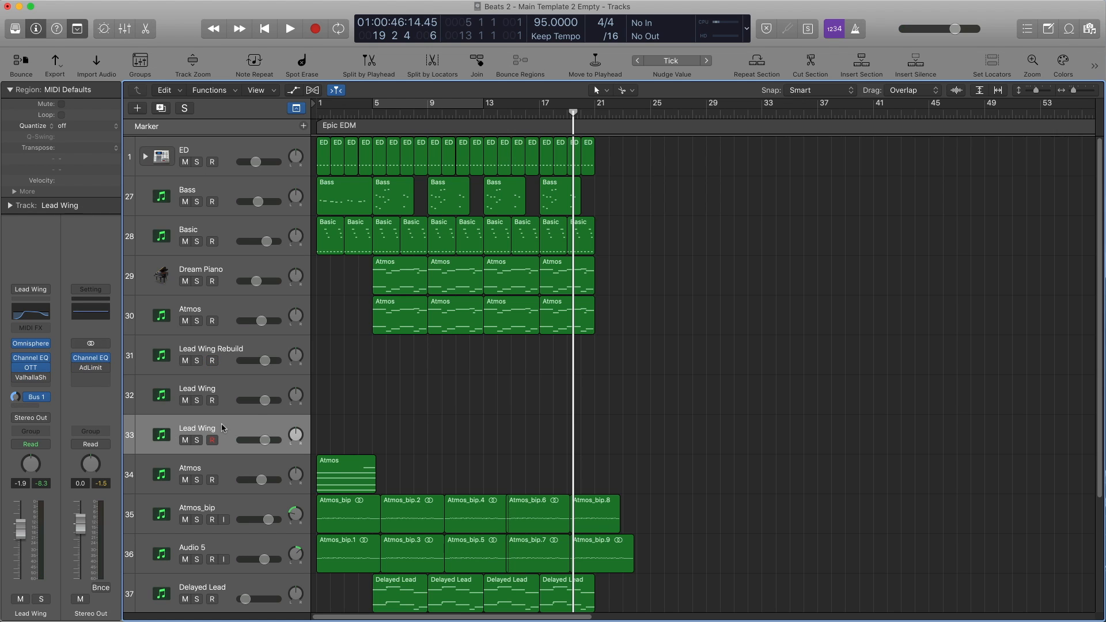
mouse_move(32, 345)
left_click(32, 343)
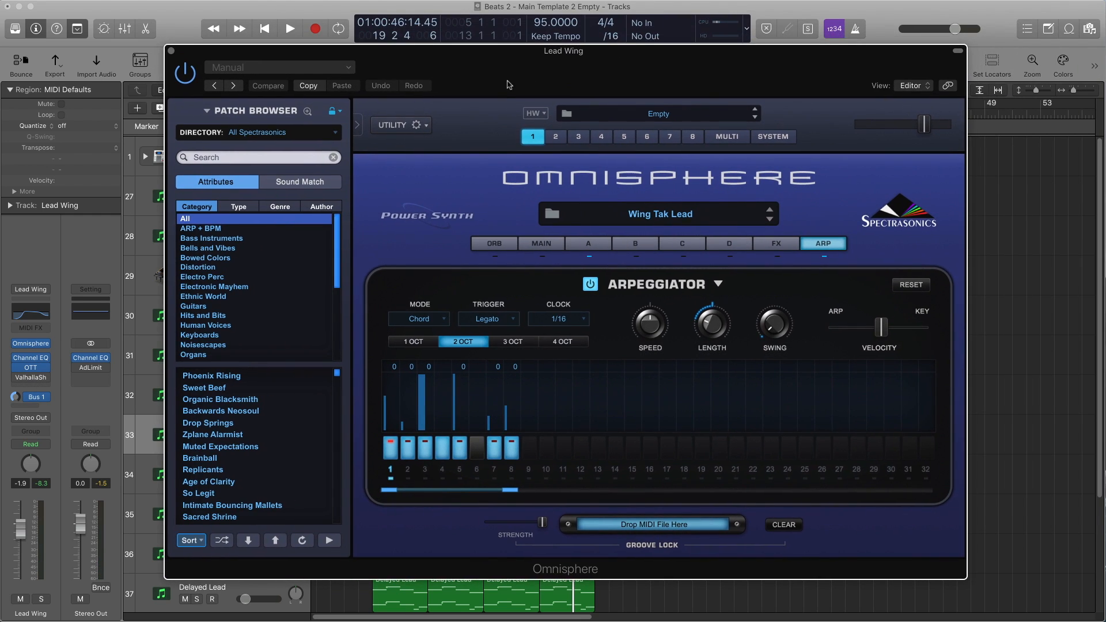
left_click(717, 284)
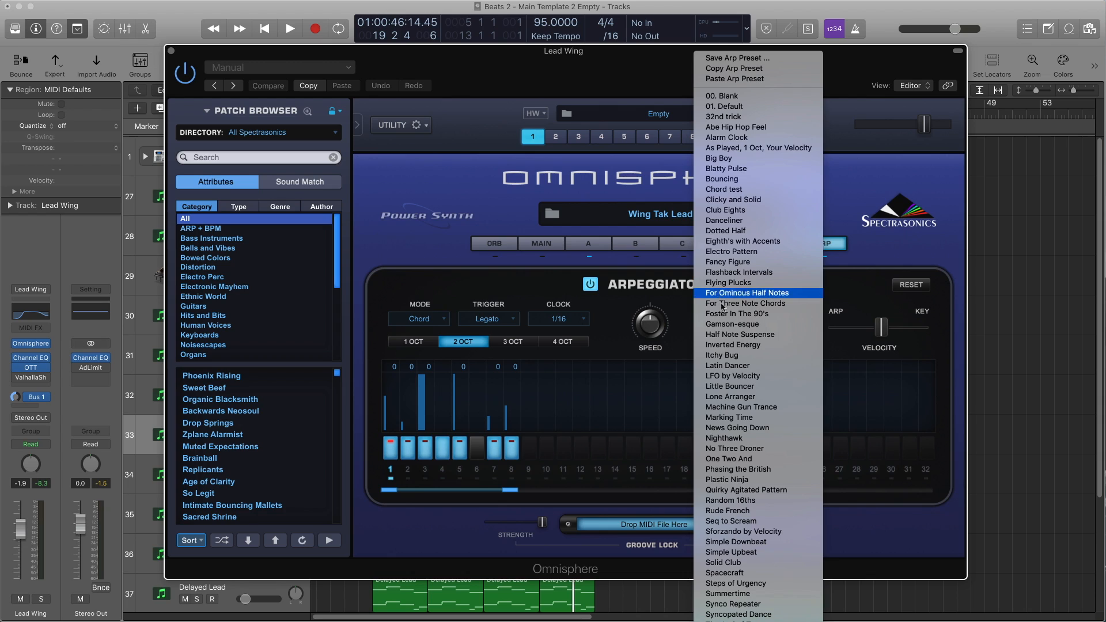
left_click(742, 370)
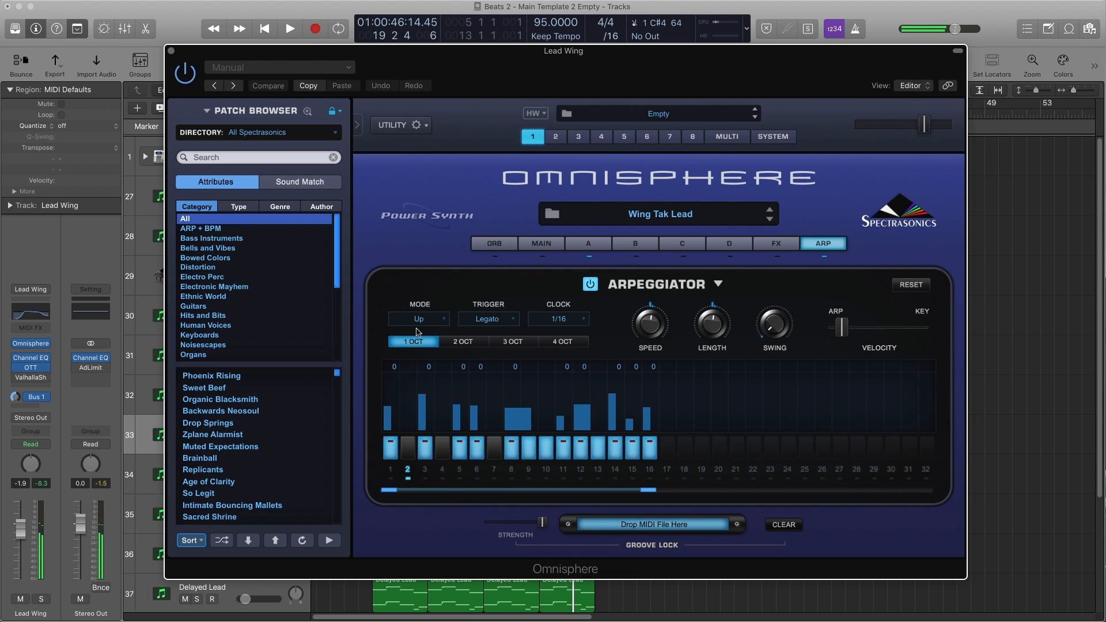
left_click(172, 52)
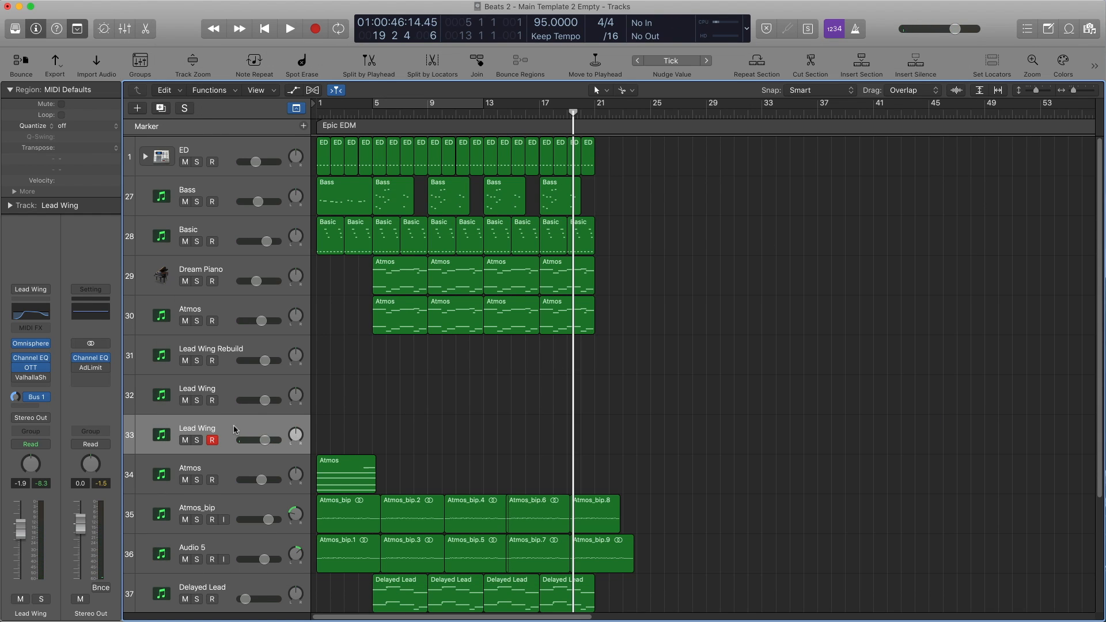
Delete the second Lead Wing track and the Lead Wing Rebuild track, keeping only the original Lead Wing.
key("super+BackSpace")
key("Up")
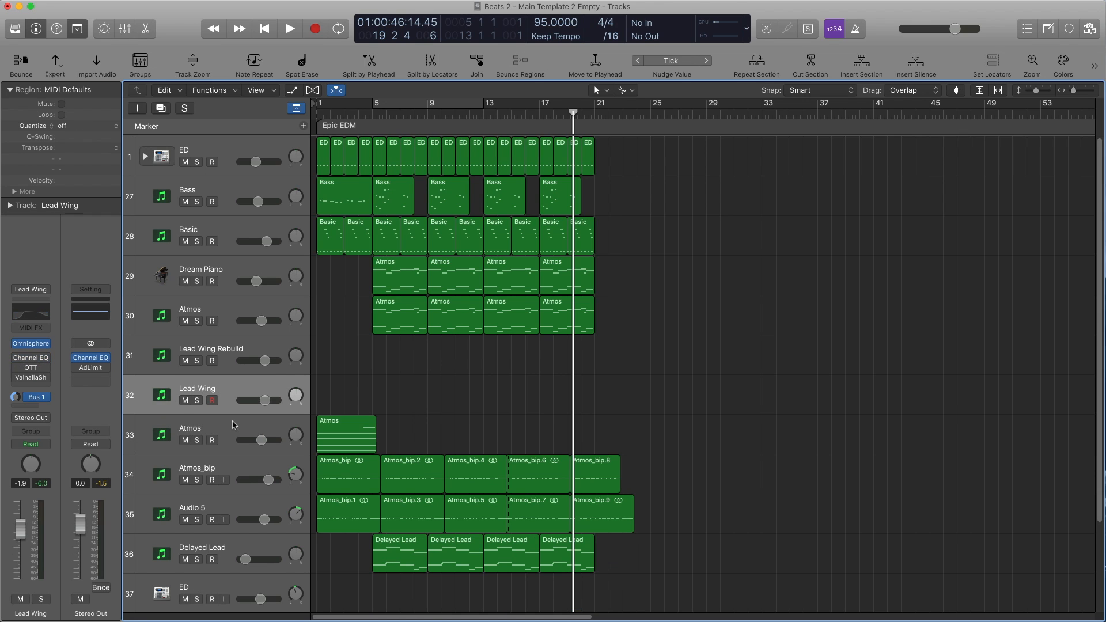
key("Up")
key("super+BackSpace")
Play the project from the beginning and lower the Lead Wing track's volume to -3.7 dB.
key("Return")
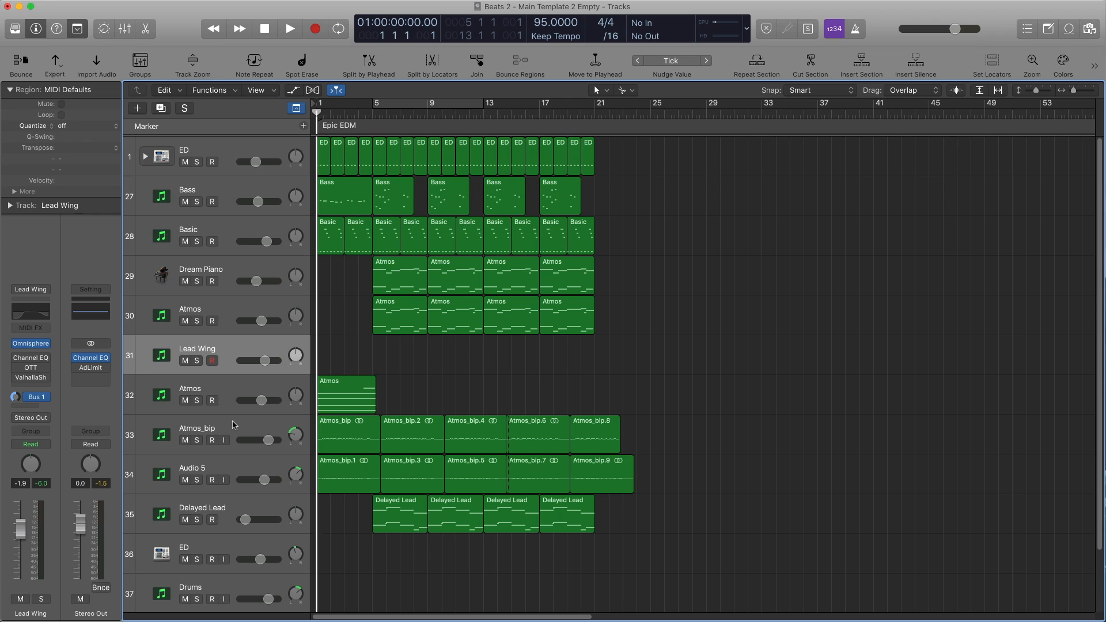
key("space")
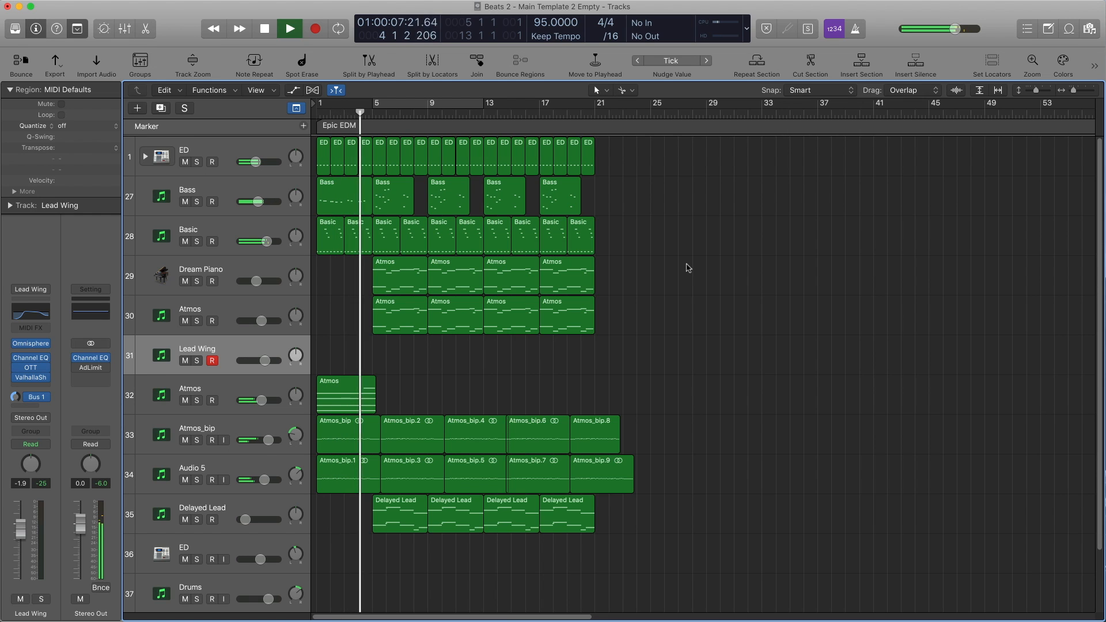
left_click_drag(265, 360, 256, 367)
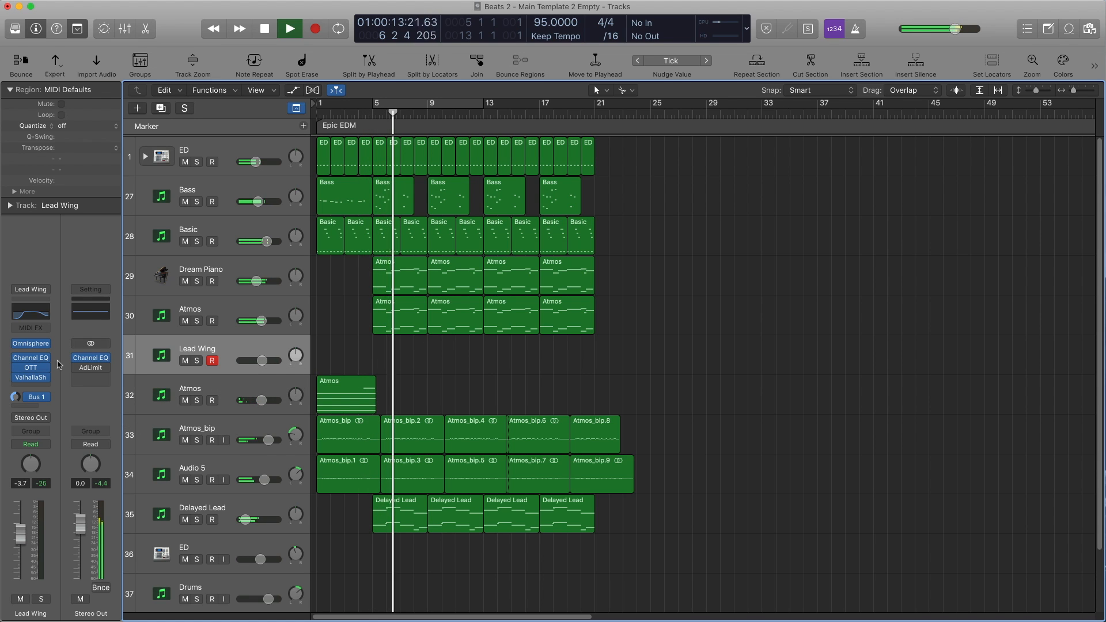
key("v")
left_click_drag(110, 86, 109, 92)
key("v")
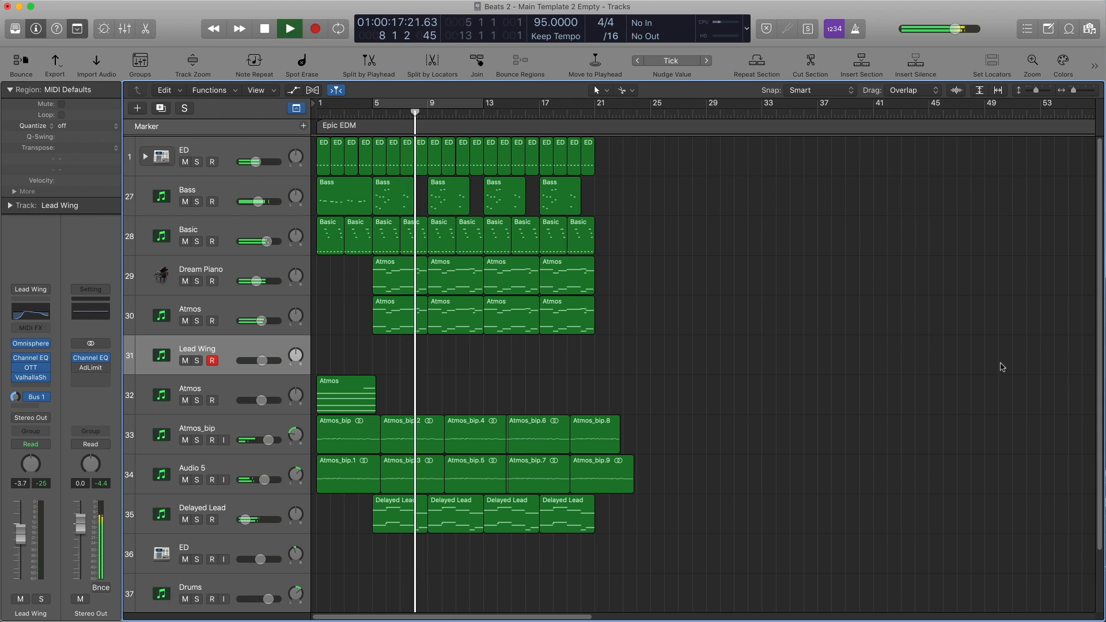